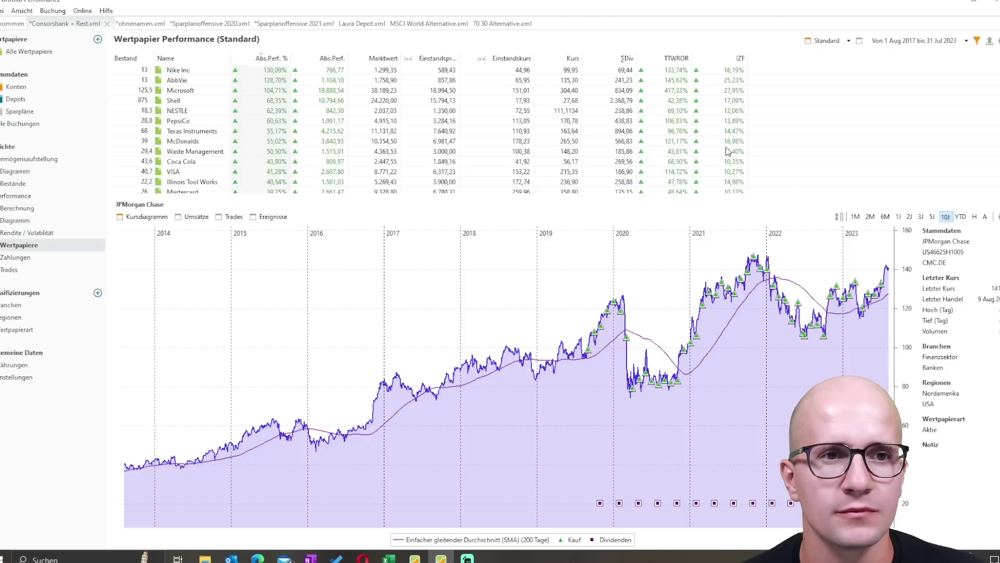
Step: View the price charts of individual holdings in the performance list, including Nike Inc, AbbVie, Microsoft and Shell
{"action": "left_click", "coordinate": [197, 71]}
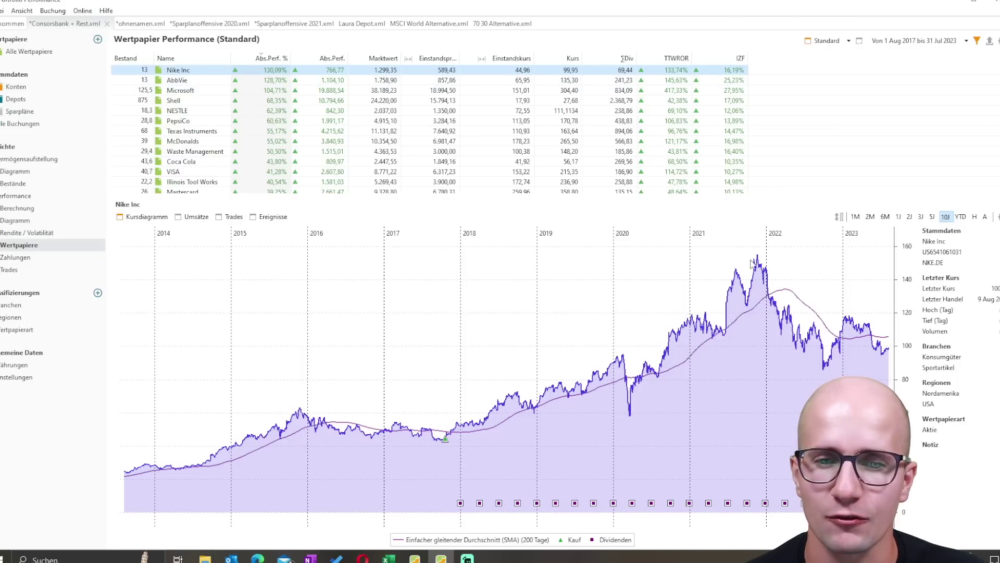
{"action": "left_click", "coordinate": [211, 84]}
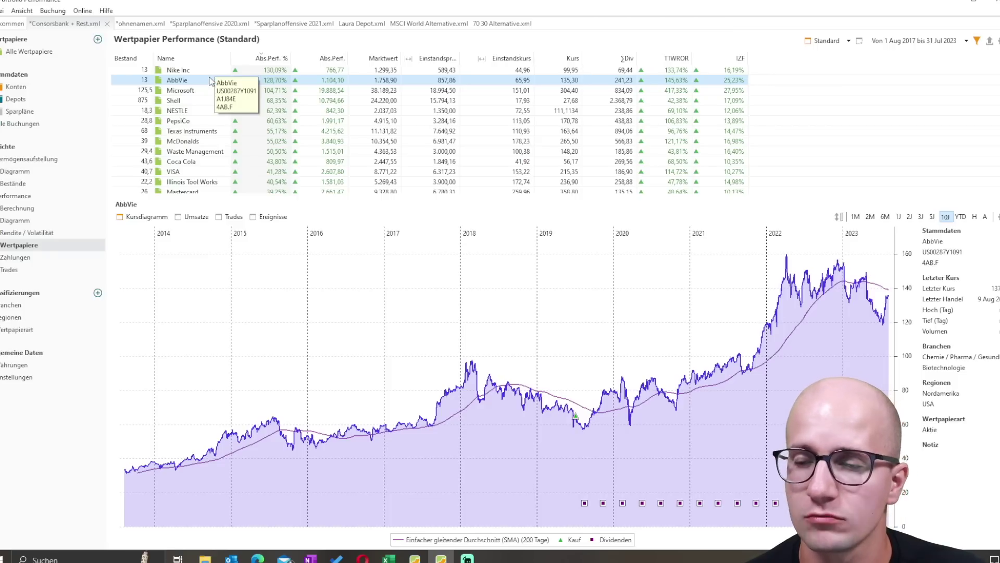
{"action": "left_click", "coordinate": [217, 92]}
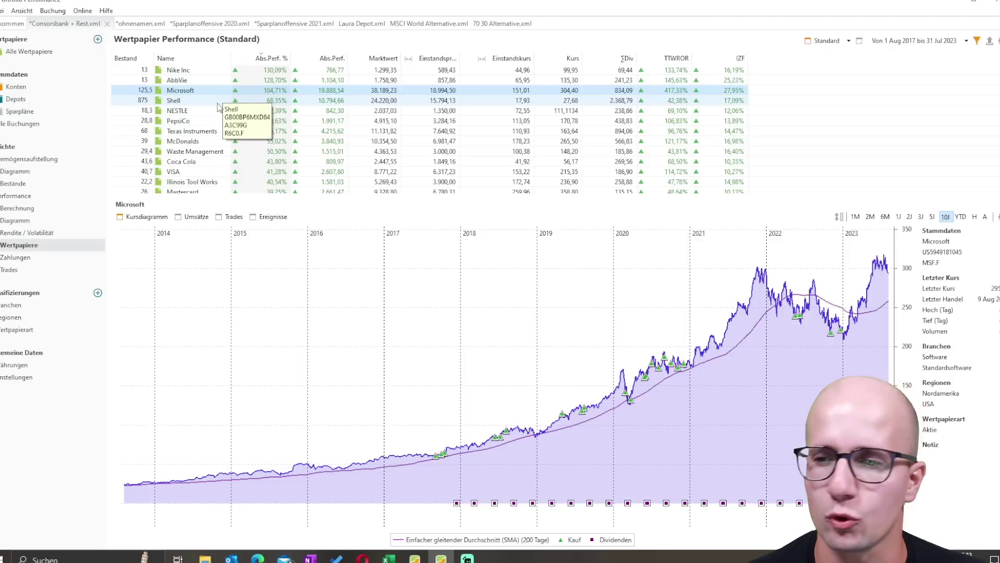
{"action": "left_click", "coordinate": [218, 103]}
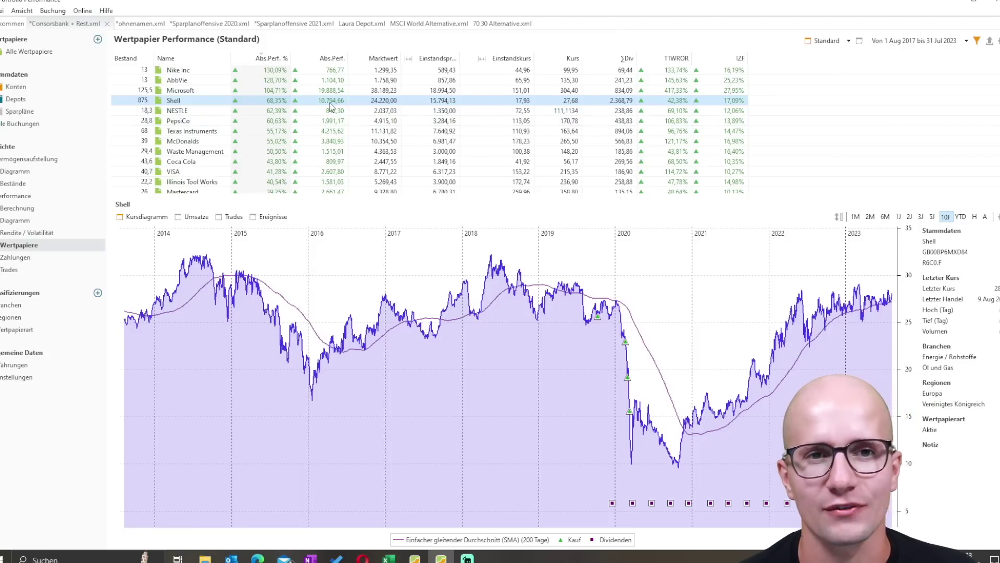
{"action": "left_click", "coordinate": [206, 162]}
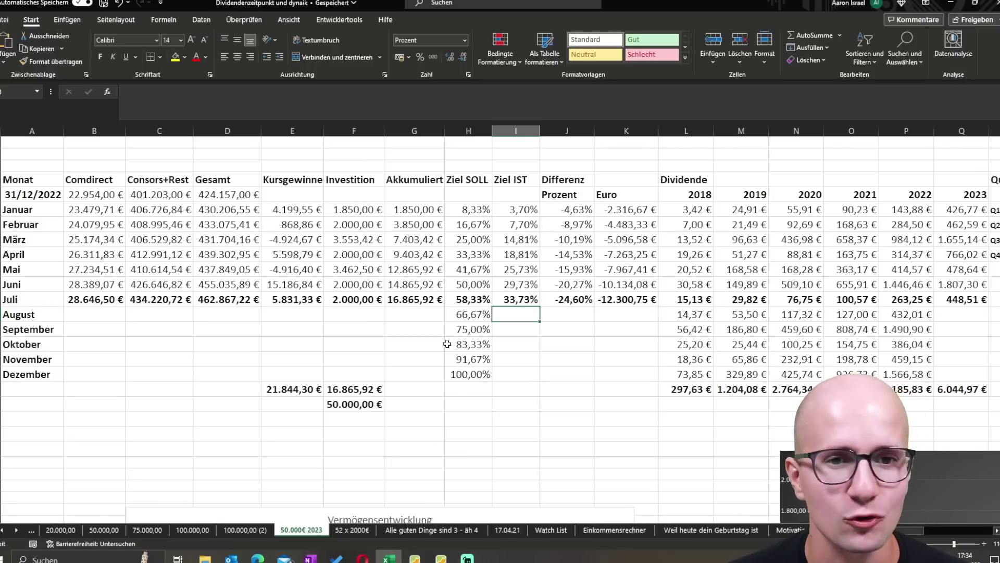
Step: Examine July's euro difference from the investment target on the Excel sheet "50.000€ 2023"
{"action": "left_click", "coordinate": [611, 296]}
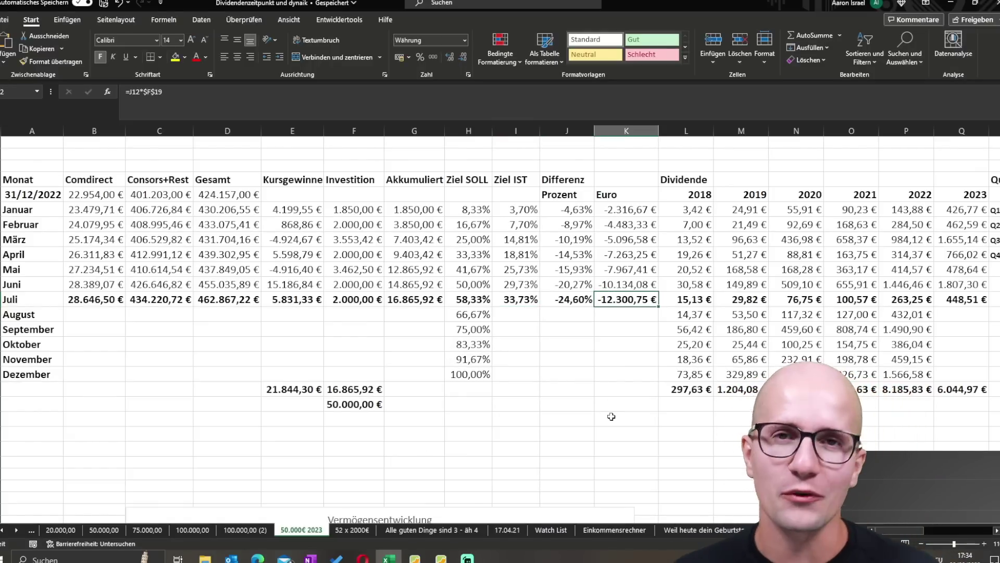
{"action": "left_click_drag", "start_coordinate": [599, 431], "coordinate": [477, 469]}
{"action": "left_click", "coordinate": [491, 417]}
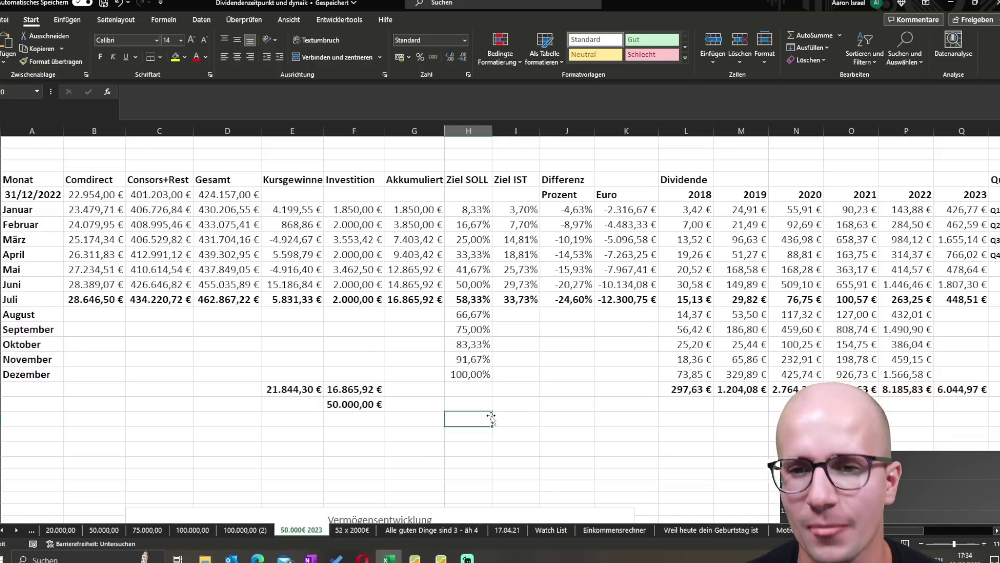
{"action": "scroll", "coordinate": [74, 304], "scroll_direction": "down", "scroll_amount": 1}
{"action": "scroll", "coordinate": [74, 304], "scroll_direction": "up", "scroll_amount": 1}
Step: Go through July's row cell by cell from the Comdirect balance to the euro difference
{"action": "left_click", "coordinate": [94, 299]}
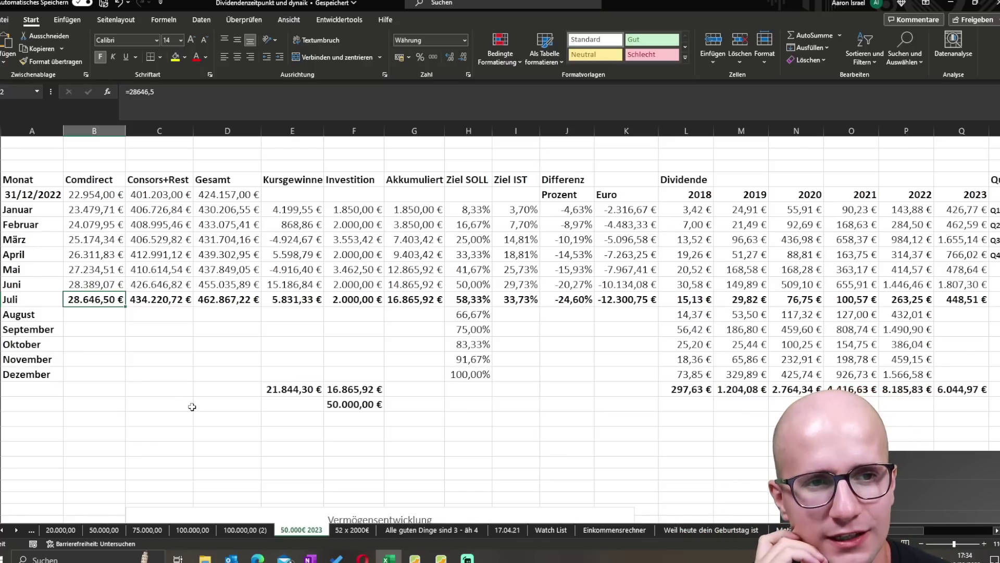
{"action": "key", "text": "Right"}
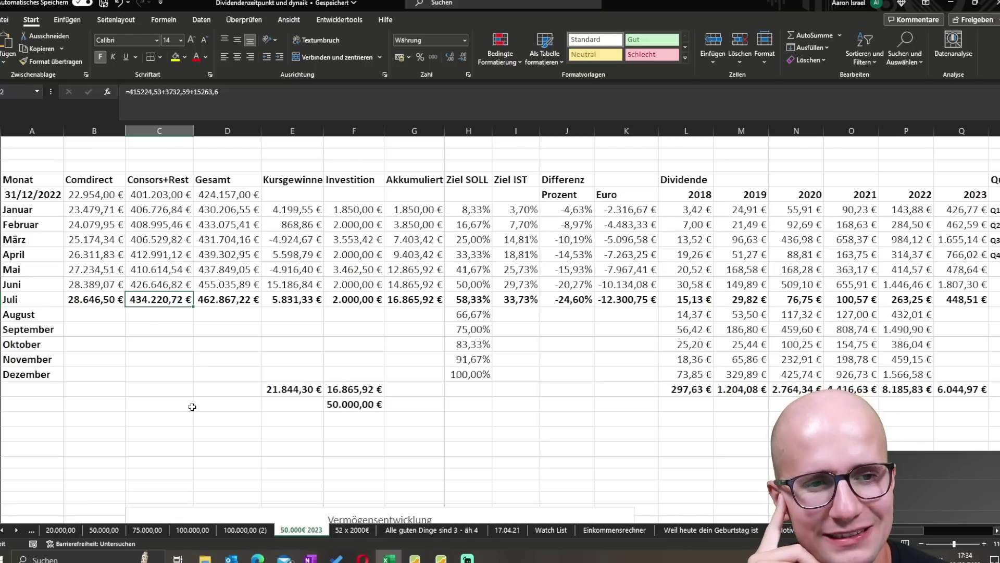
{"action": "key", "text": "ctrl+c"}
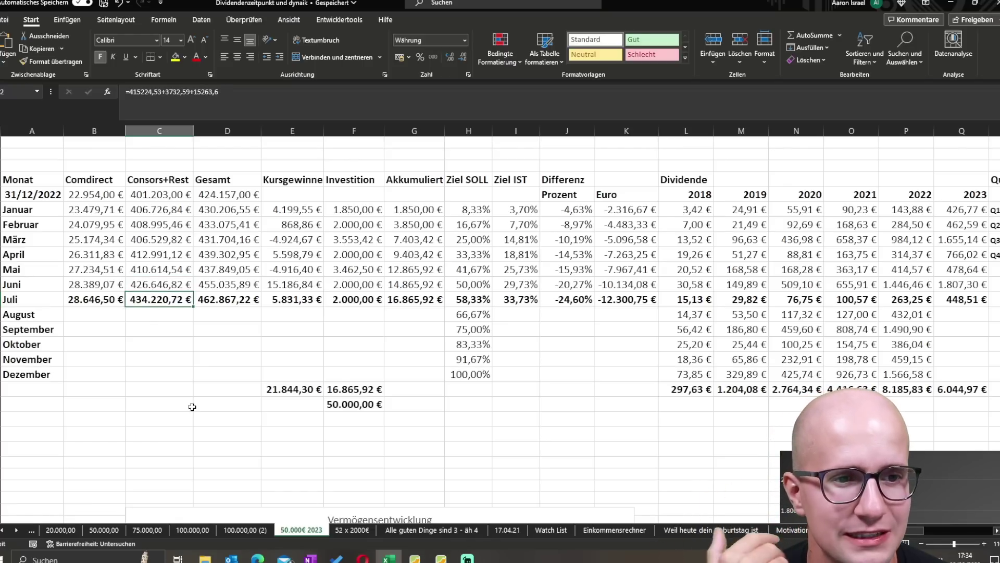
{"action": "key", "text": "Right"}
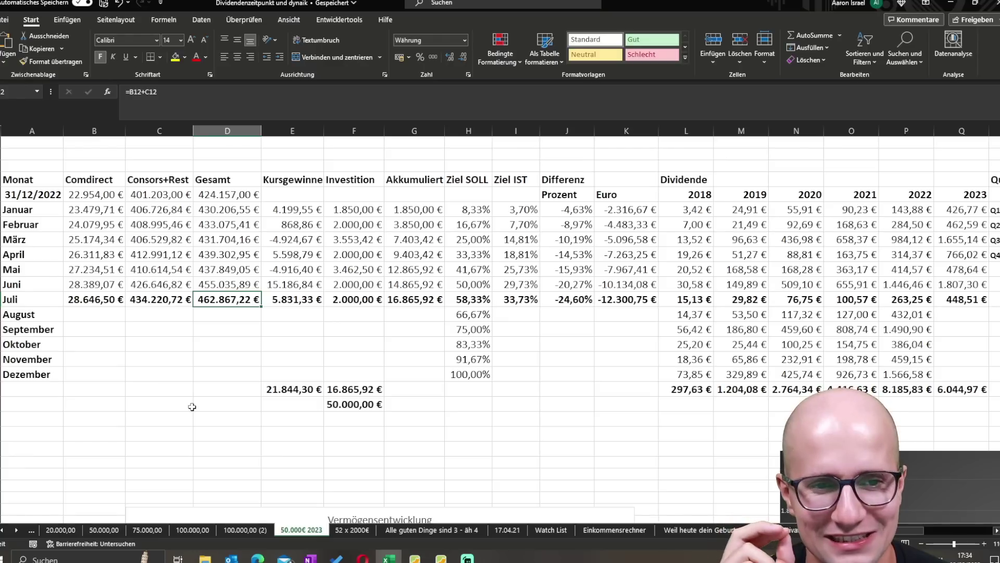
{"action": "key", "text": "Right"}
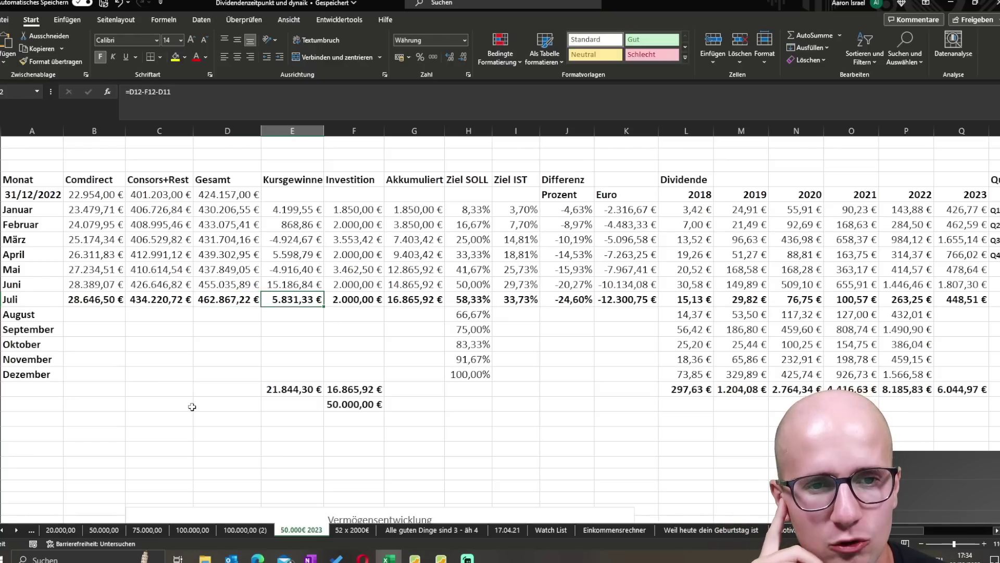
{"action": "key", "text": "Right"}
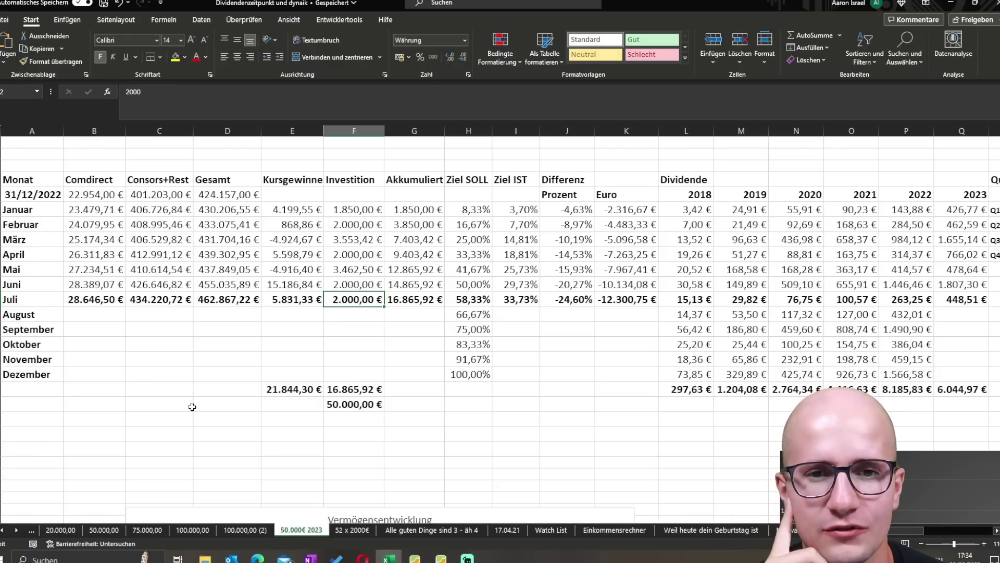
{"action": "key", "text": "Right"}
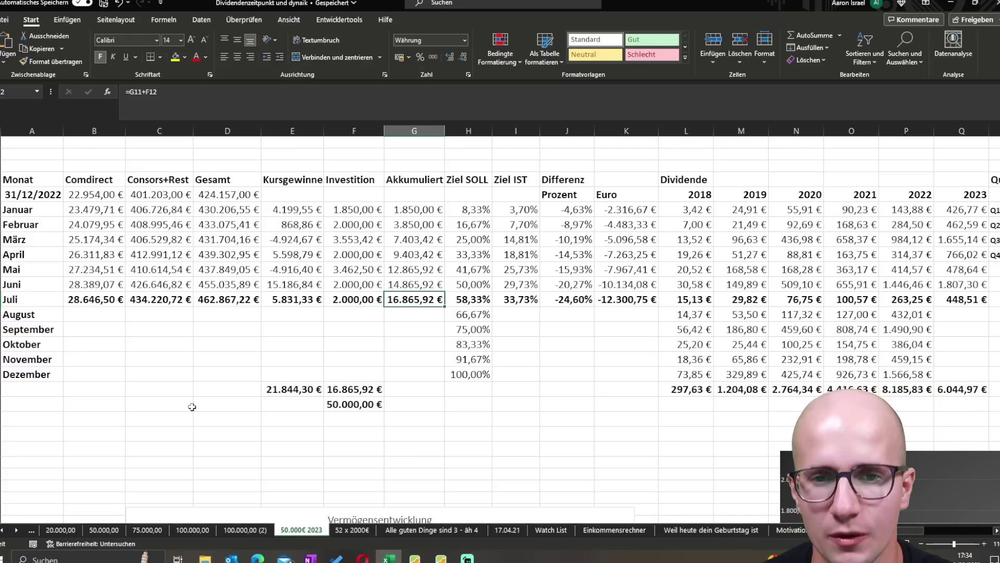
{"action": "key", "text": "Right"}
{"action": "key", "text": "Right"}
{"action": "key", "text": "Right"}
{"action": "key", "text": "Right"}
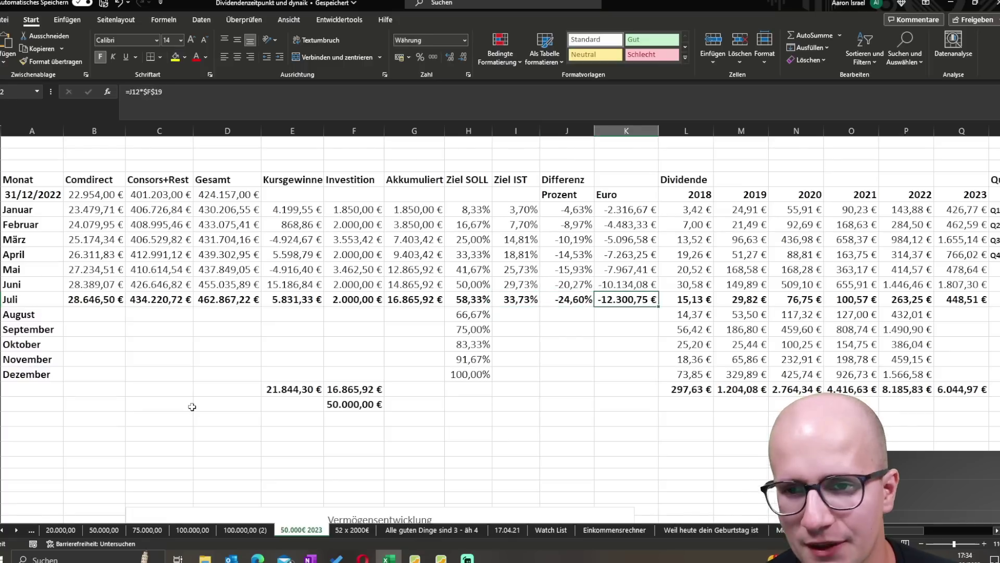
Step: Review the monthly Kursgewinne from January to July, highlighting the month ranges, and check the column's total
{"action": "key", "text": "Left"}
{"action": "key", "text": "Left"}
{"action": "key", "text": "Left"}
{"action": "key", "text": "Left"}
{"action": "key", "text": "Left"}
{"action": "key", "text": "Left"}
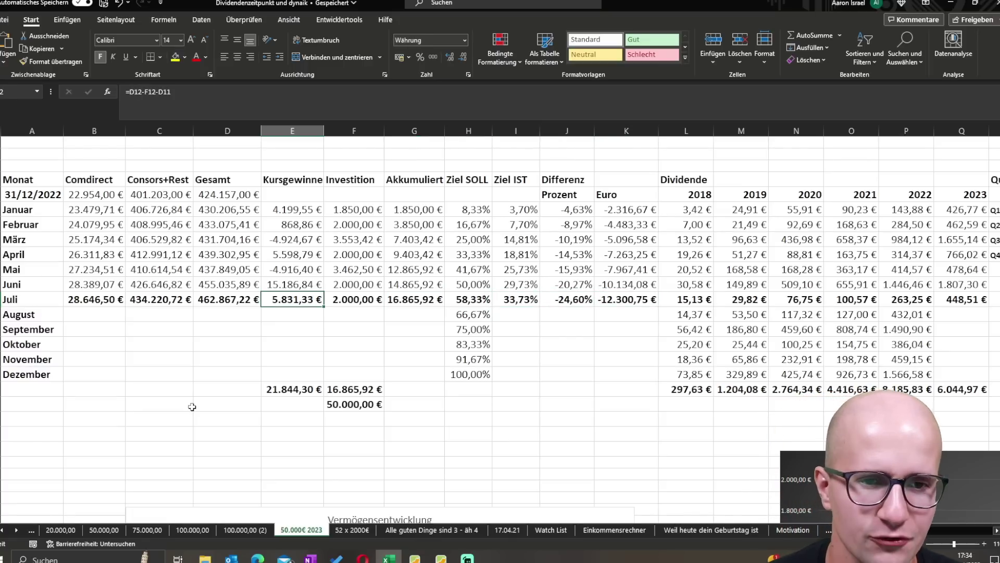
{"action": "left_click_drag", "start_coordinate": [296, 209], "coordinate": [292, 269]}
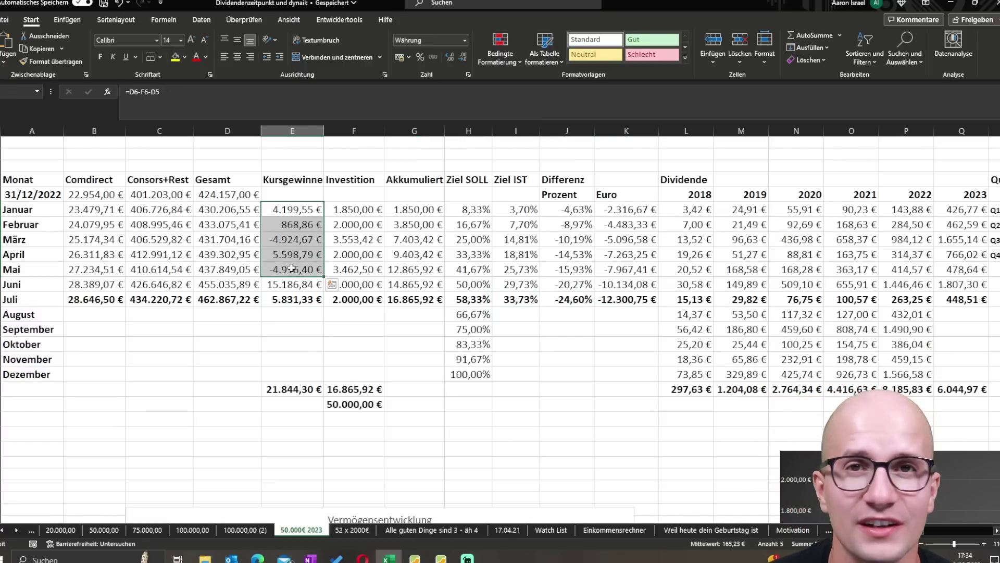
{"action": "left_click_drag", "start_coordinate": [292, 299], "coordinate": [283, 285]}
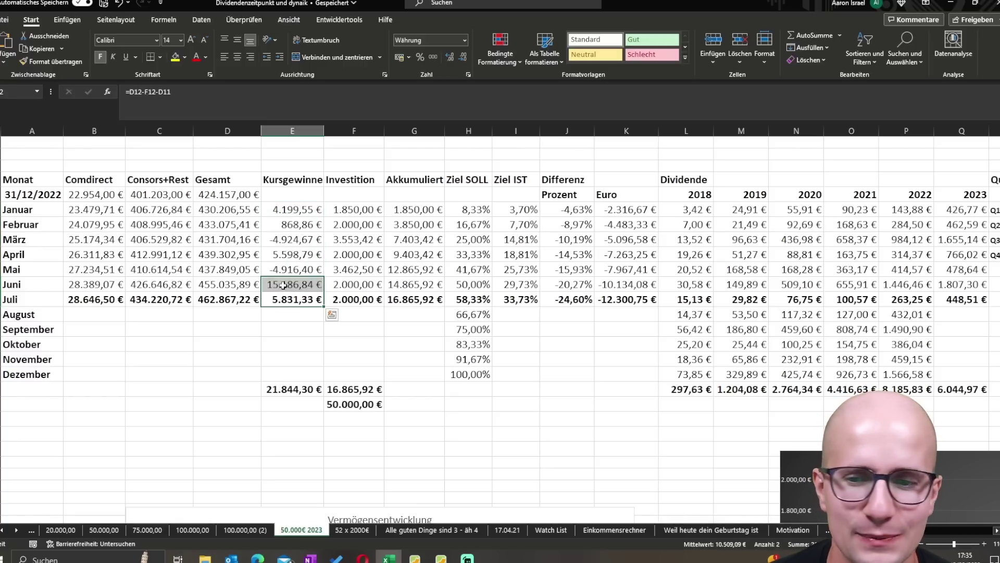
{"action": "left_click_drag", "start_coordinate": [291, 209], "coordinate": [281, 296]}
{"action": "left_click", "coordinate": [281, 323]}
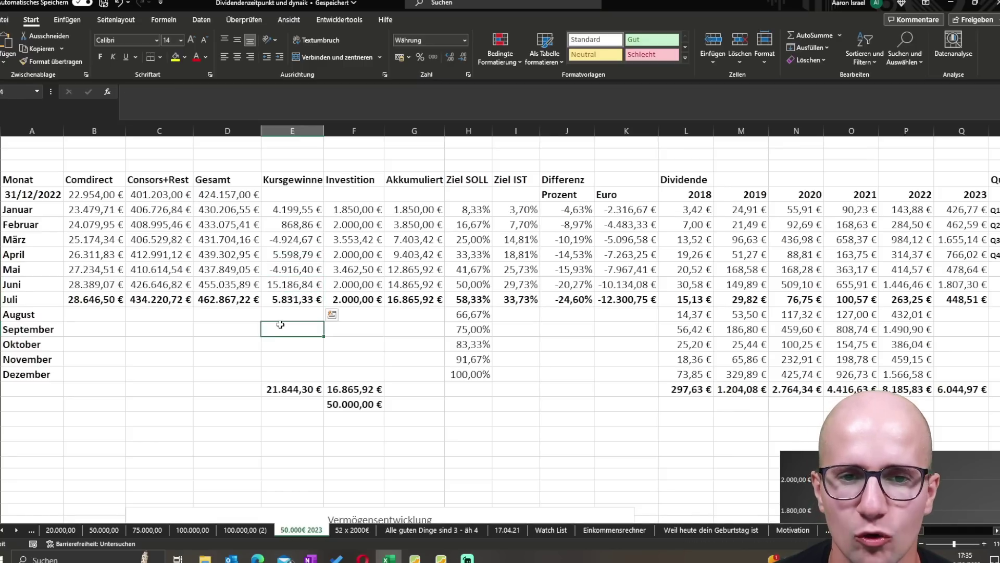
{"action": "left_click", "coordinate": [279, 389]}
{"action": "left_click", "coordinate": [282, 360]}
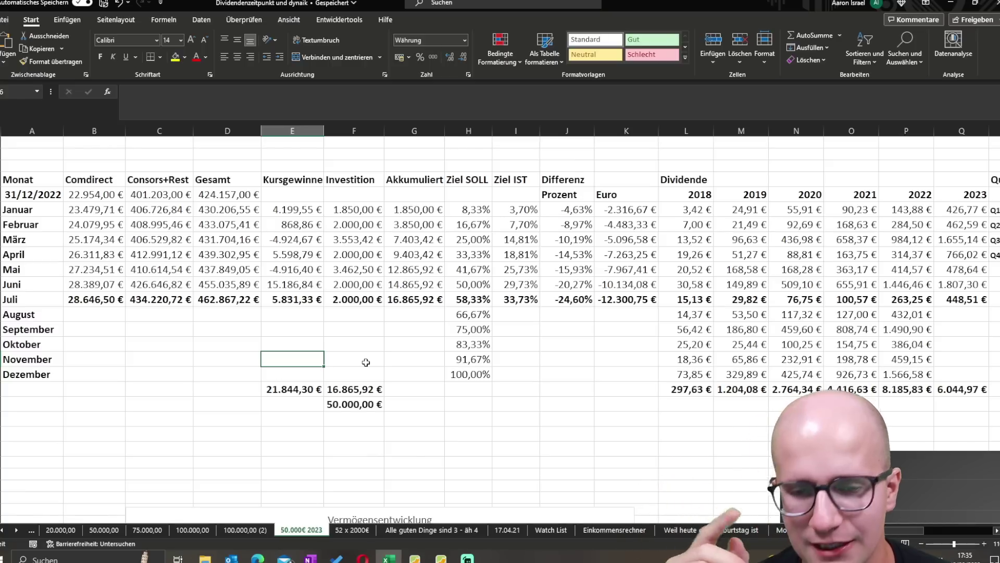
Step: Calculate =D5*0,034 in the empty November Kursgewinne cell as a trial and clear the cell again
{"action": "key", "text": "XF86Calculator"}
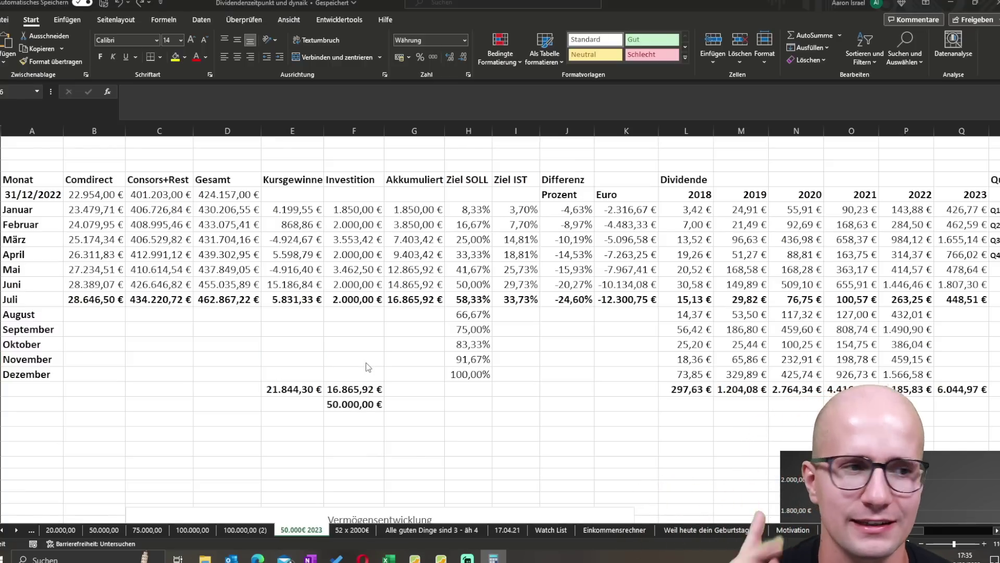
{"action": "key", "text": "alt+F4"}
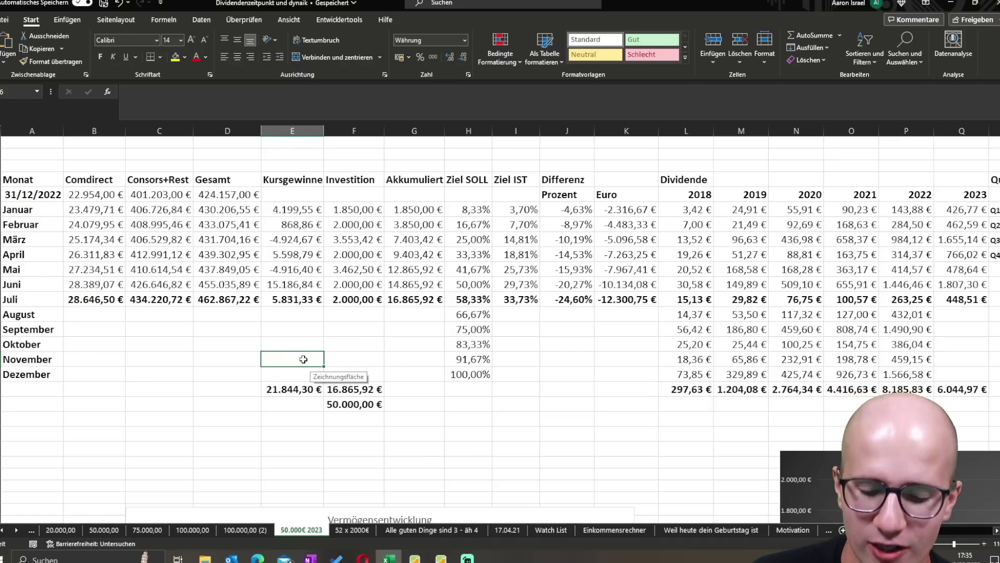
{"action": "type", "text": "="}
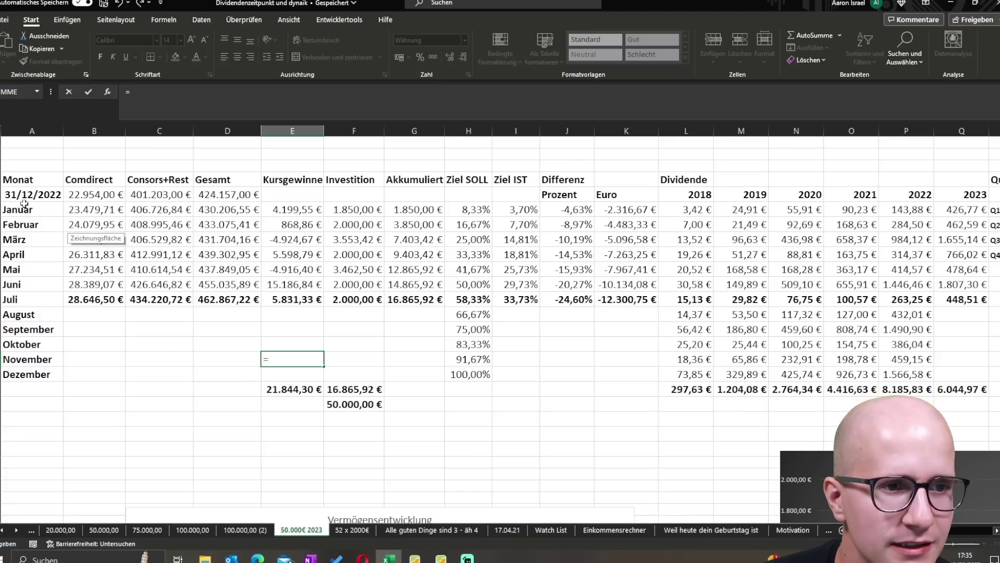
{"action": "left_click", "coordinate": [220, 194]}
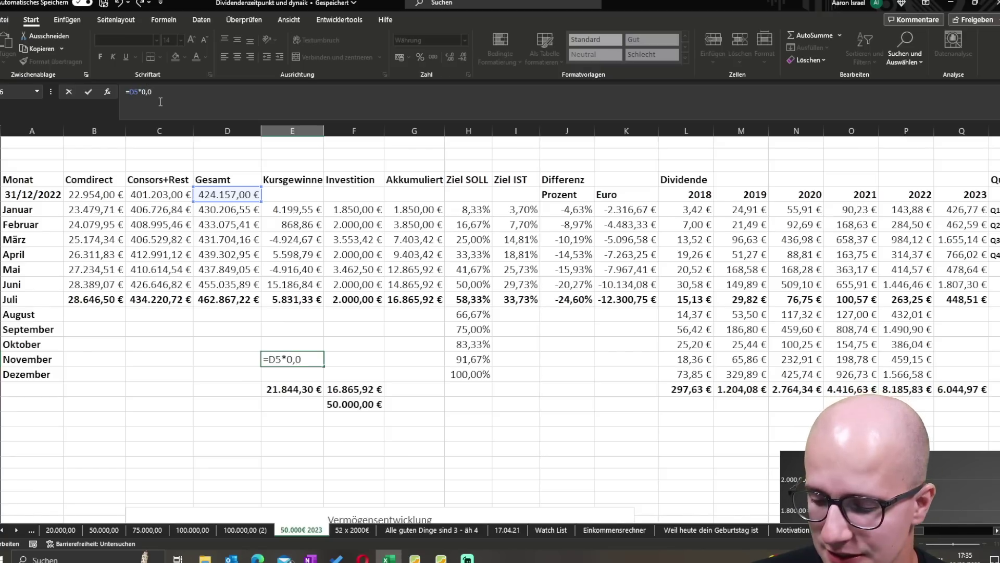
{"action": "type", "text": "34"}
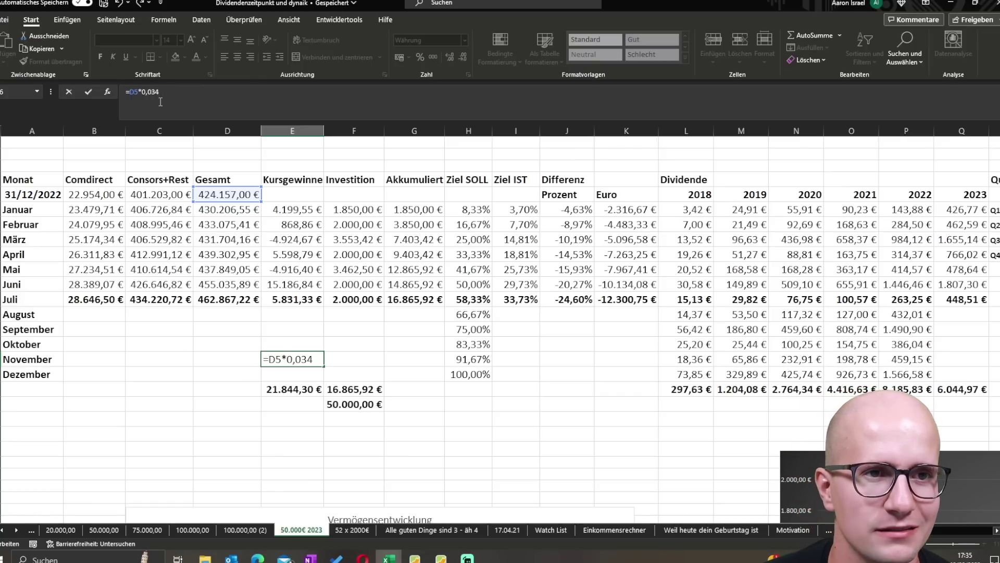
{"action": "key", "text": "Return"}
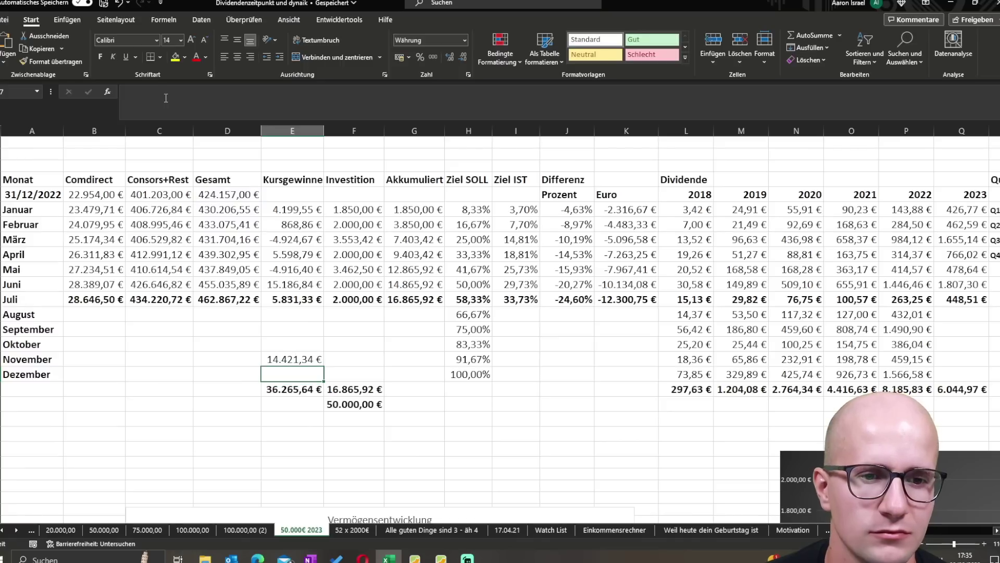
{"action": "key", "text": "Up"}
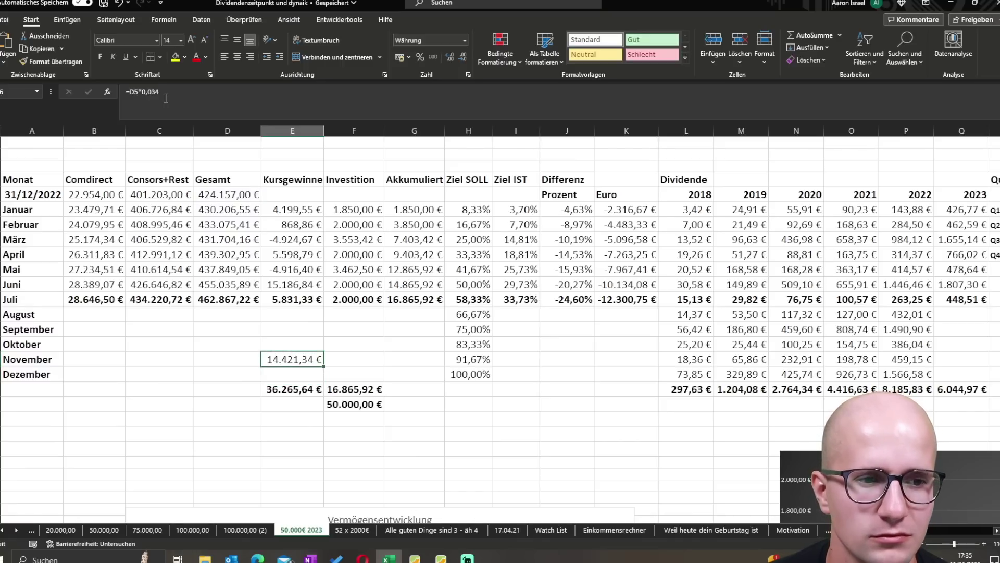
{"action": "key", "text": "Delete"}
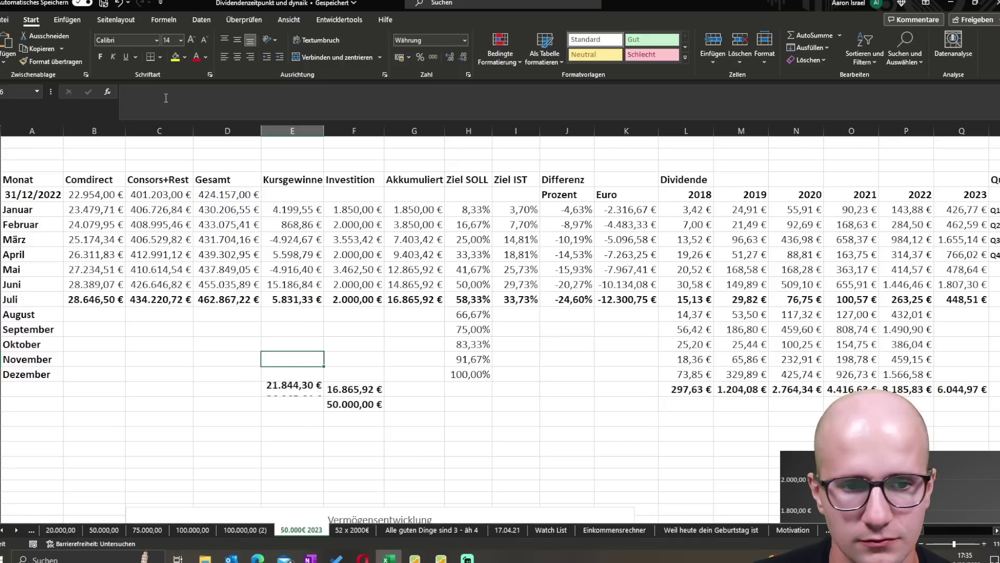
Step: Inspect the total of the Kursgewinne column below the monthly values
{"action": "left_click", "coordinate": [297, 391]}
{"action": "left_click", "coordinate": [307, 420]}
{"action": "key", "text": "Up"}
{"action": "key", "text": "Up"}
{"action": "left_click", "coordinate": [451, 425]}
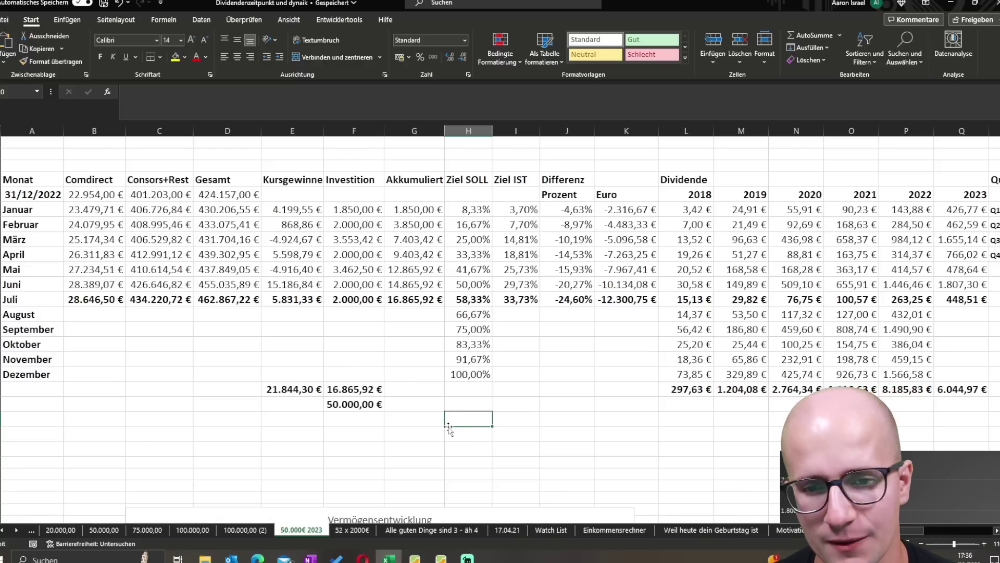
{"action": "left_click", "coordinate": [307, 392]}
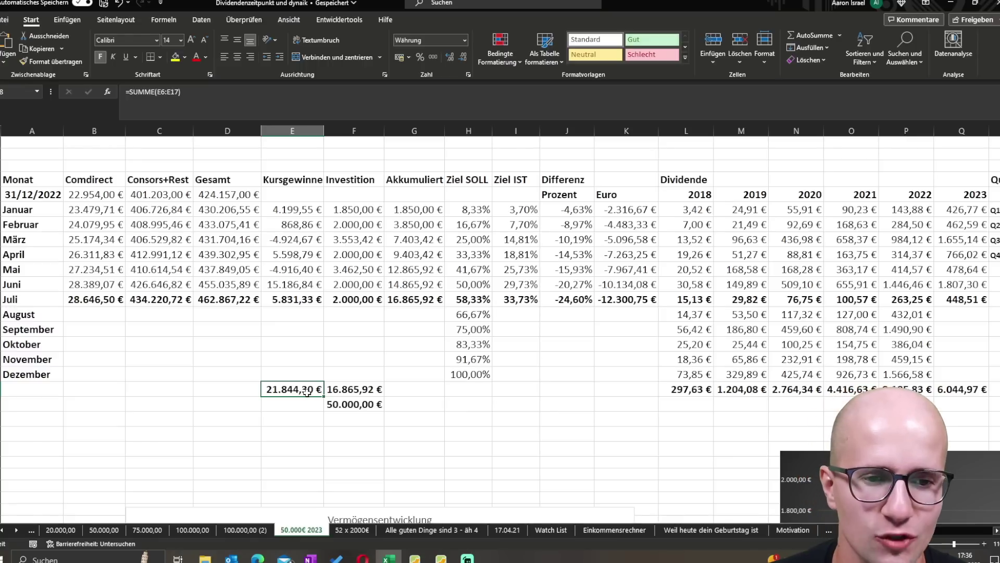
Step: Inspect July's accumulated investment and its dividend figures across the years up to 2023
{"action": "left_click", "coordinate": [411, 301]}
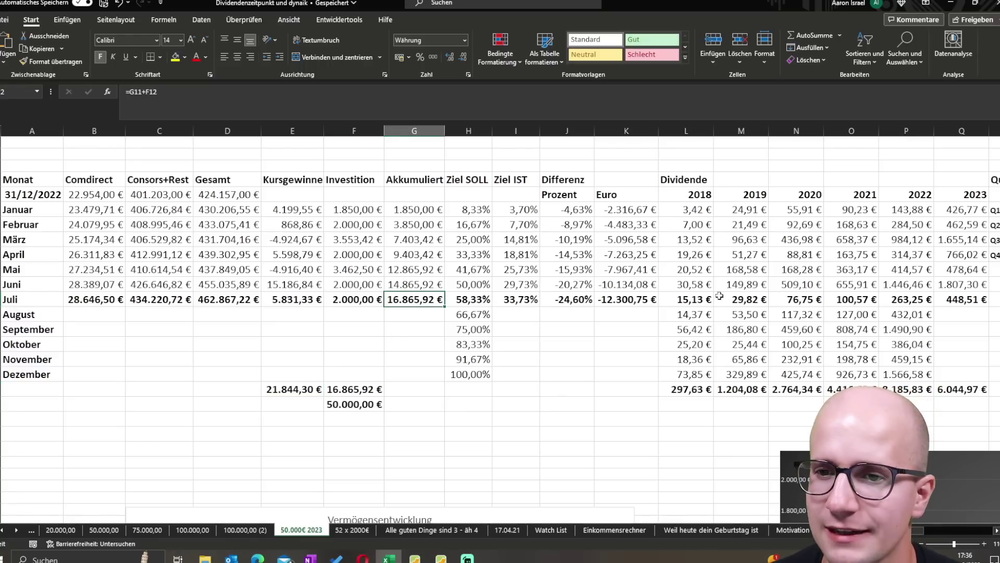
{"action": "left_click", "coordinate": [797, 300]}
{"action": "key", "text": "Right"}
{"action": "key", "text": "Right"}
{"action": "key", "text": "Right"}
{"action": "key", "text": "Right"}
{"action": "key", "text": "Right"}
{"action": "key", "text": "Right"}
{"action": "key", "text": "Right"}
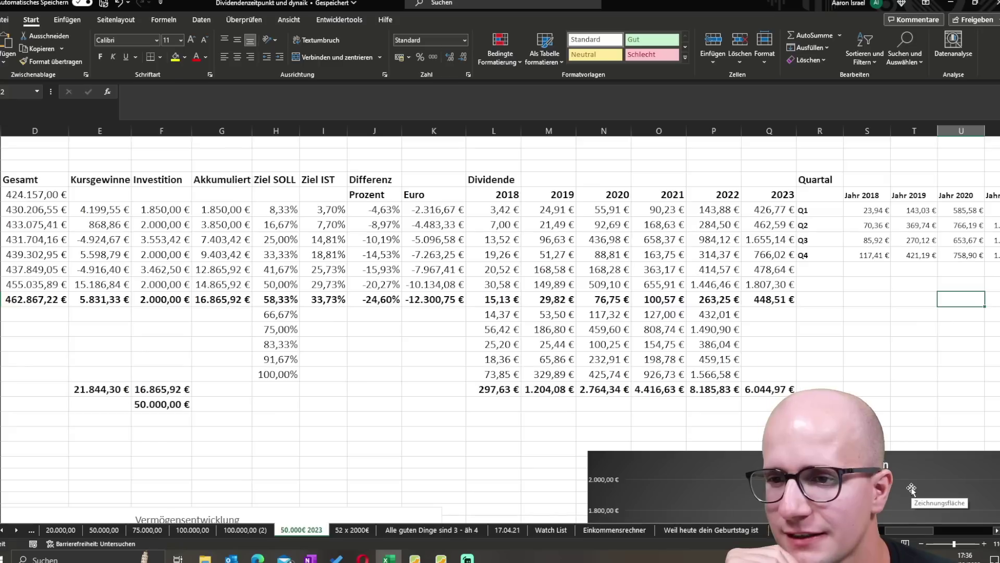
{"action": "key", "text": "Left"}
{"action": "key", "text": "Left"}
{"action": "key", "text": "Left"}
{"action": "key", "text": "Left"}
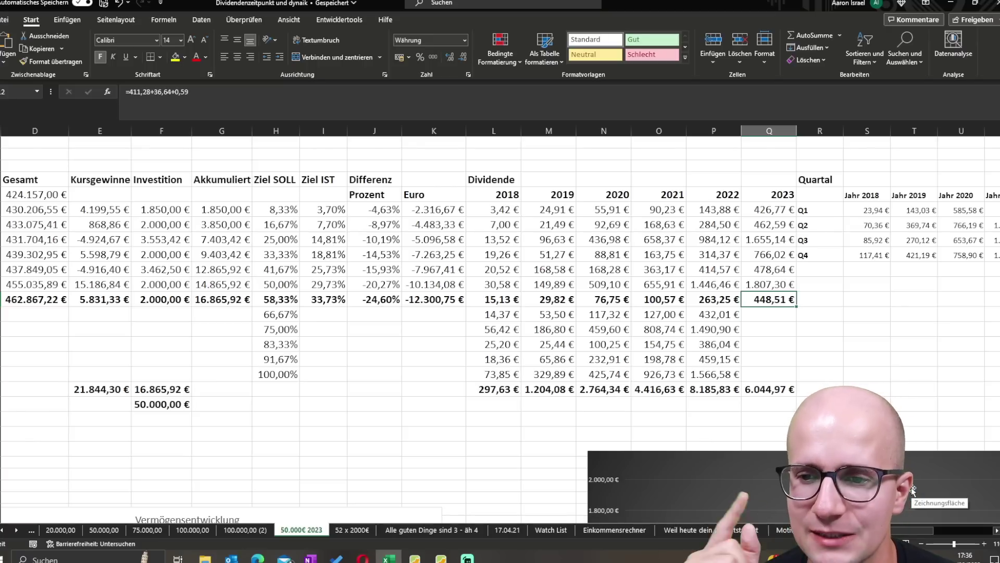
Step: Check which cells the 2023 dividend total sums and highlight the dividends from January to July 2023
{"action": "key", "text": "Down"}
{"action": "key", "text": "Down"}
{"action": "key", "text": "Down"}
{"action": "key", "text": "Down"}
{"action": "key", "text": "Down"}
{"action": "key", "text": "Down"}
{"action": "key", "text": "F2"}
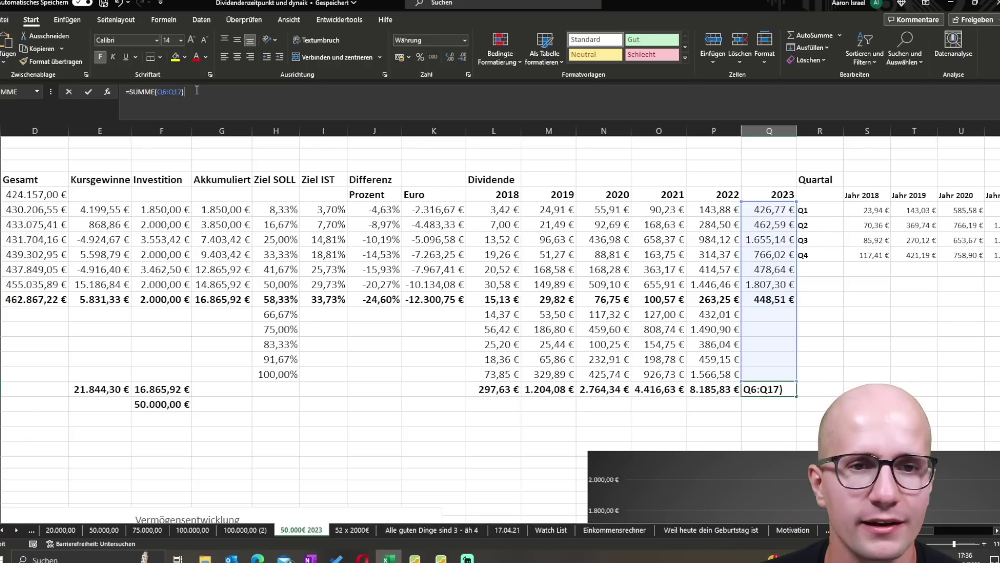
{"action": "key", "text": "Return"}
{"action": "key", "text": "Up"}
{"action": "left_click_drag", "start_coordinate": [771, 210], "coordinate": [774, 301]}
{"action": "left_click", "coordinate": [847, 301]}
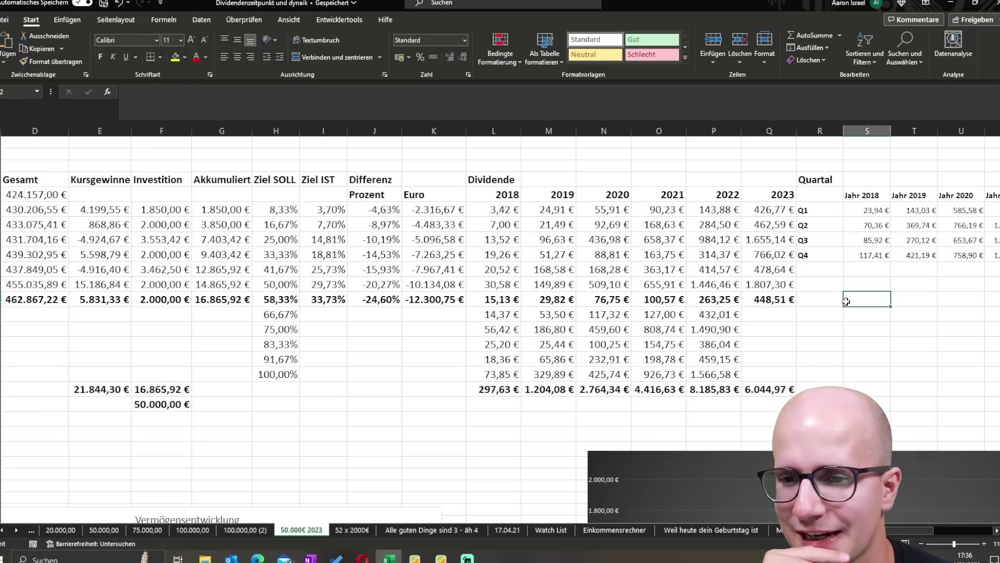
Step: Compare the yearly dividend totals from 2018 to 2023 below the monthly dividend values
{"action": "left_click_drag", "start_coordinate": [495, 404], "coordinate": [605, 391]}
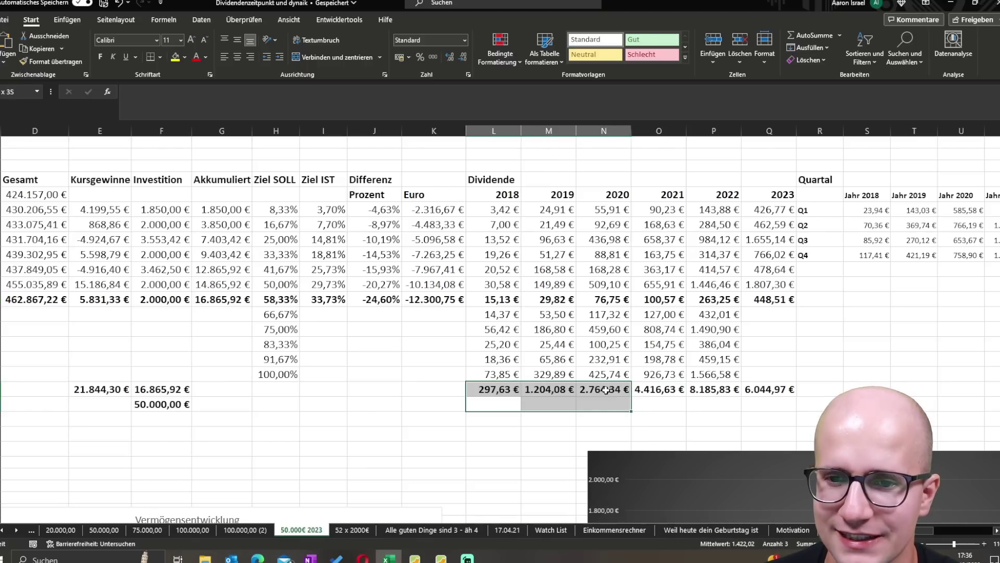
{"action": "left_click", "coordinate": [886, 361]}
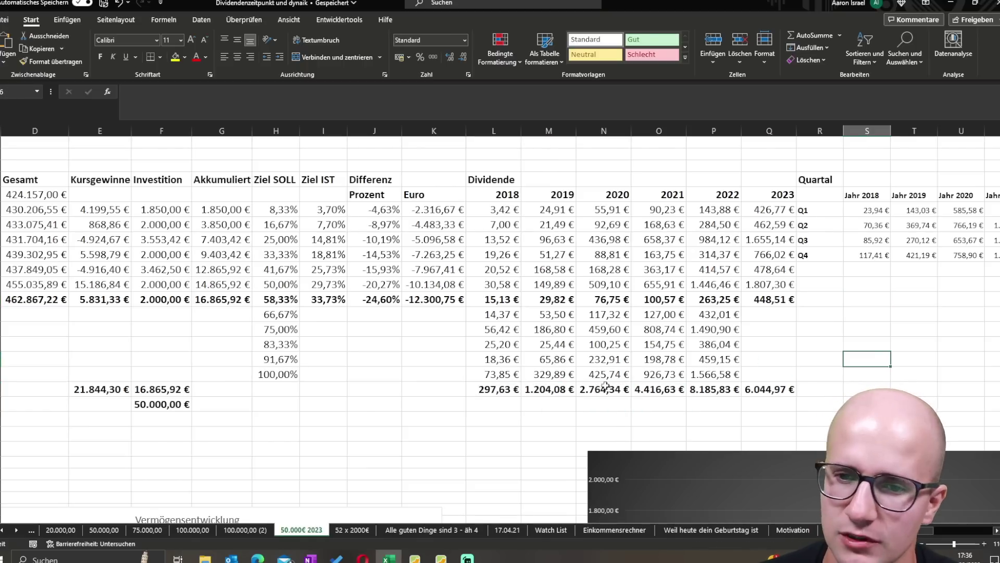
{"action": "left_click", "coordinate": [752, 391]}
{"action": "left_click_drag", "start_coordinate": [484, 389], "coordinate": [580, 391]}
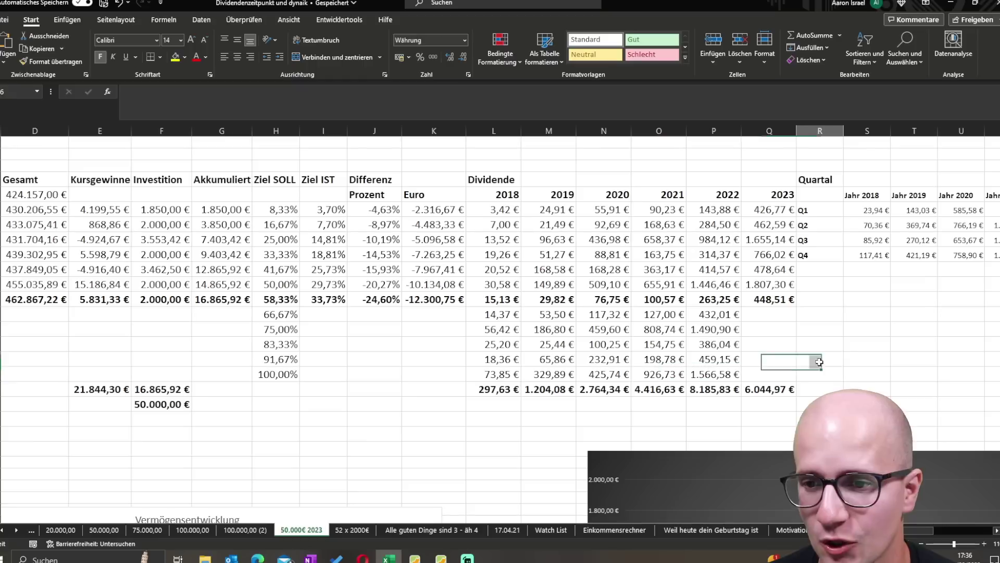
{"action": "left_click", "coordinate": [769, 389]}
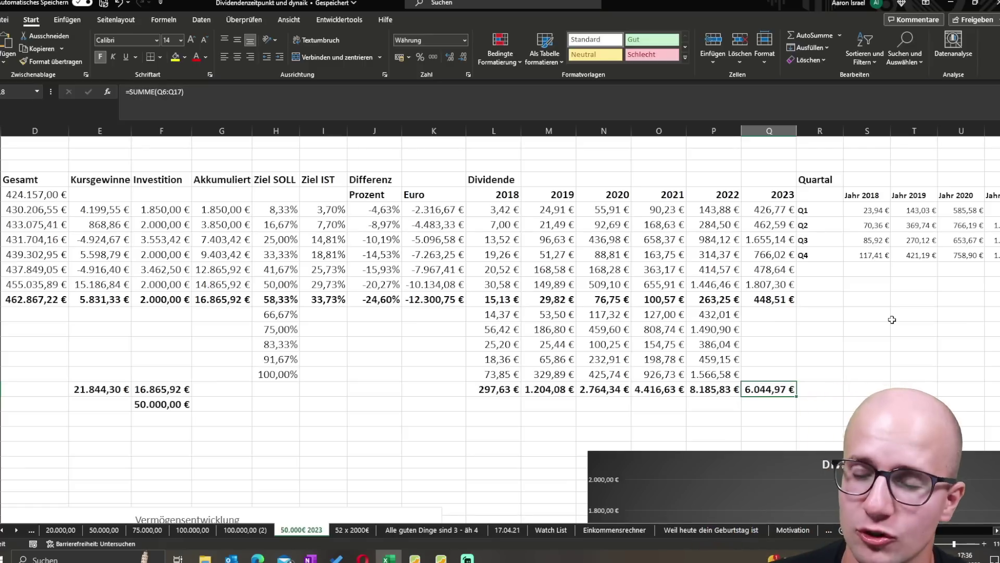
Step: Compare the July 2023 dividend with the July 2022 dividend and check how each amount is composed
{"action": "left_click", "coordinate": [769, 299]}
{"action": "left_click", "coordinate": [730, 299]}
{"action": "left_click", "coordinate": [754, 299]}
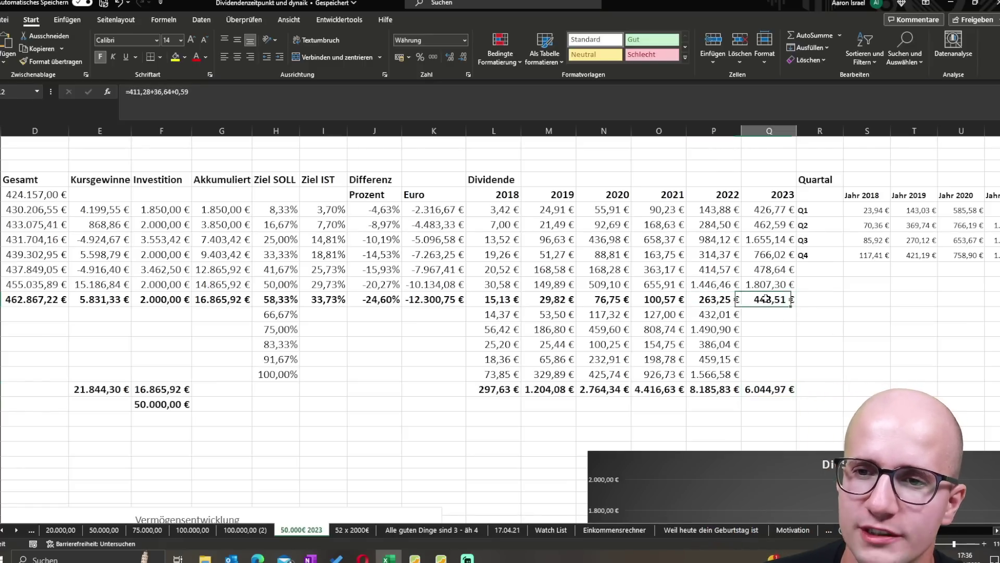
{"action": "left_click", "coordinate": [726, 298]}
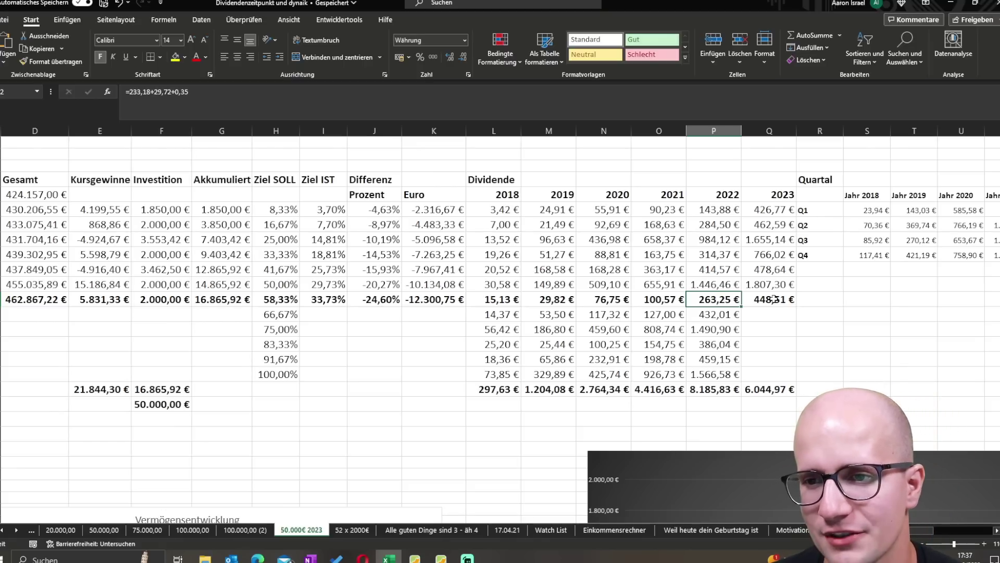
{"action": "left_click", "coordinate": [770, 303]}
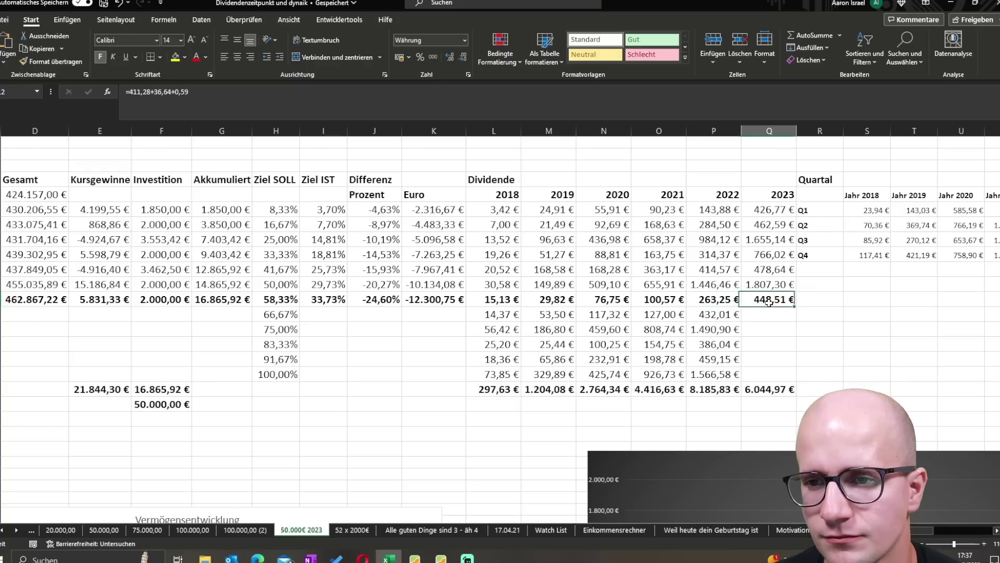
{"action": "left_click", "coordinate": [838, 299]}
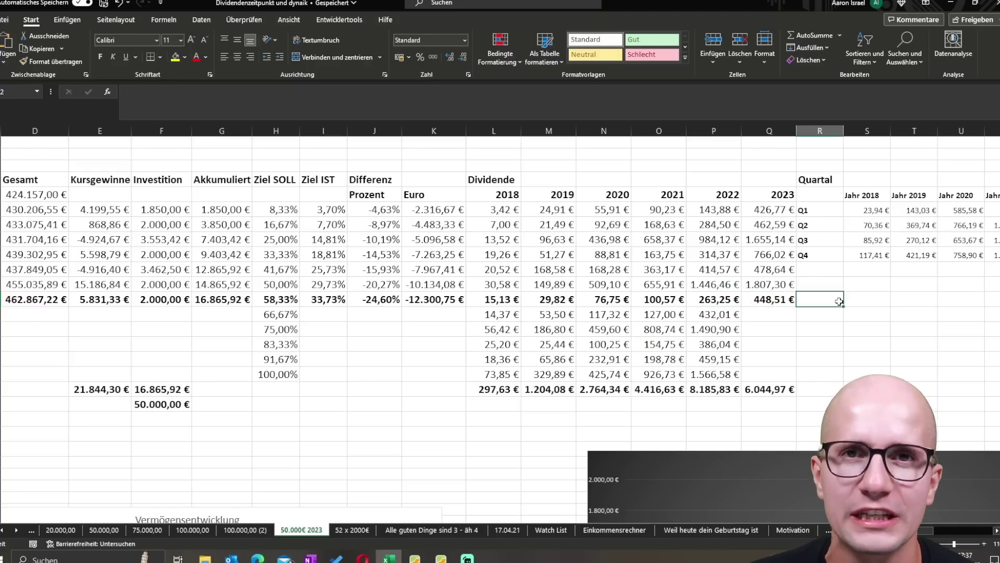
Step: Review the July row across the table and highlight the dividend totals from 2023 back to 2018
{"action": "scroll", "coordinate": [500, 291], "scroll_direction": "left", "scroll_amount": 3}
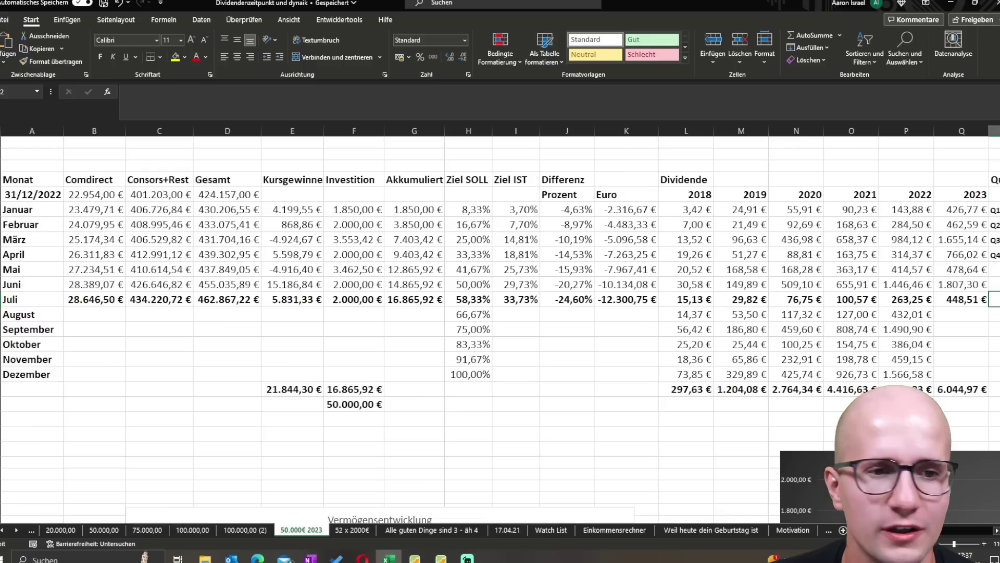
{"action": "scroll", "coordinate": [500, 323], "scroll_direction": "right", "scroll_amount": 5}
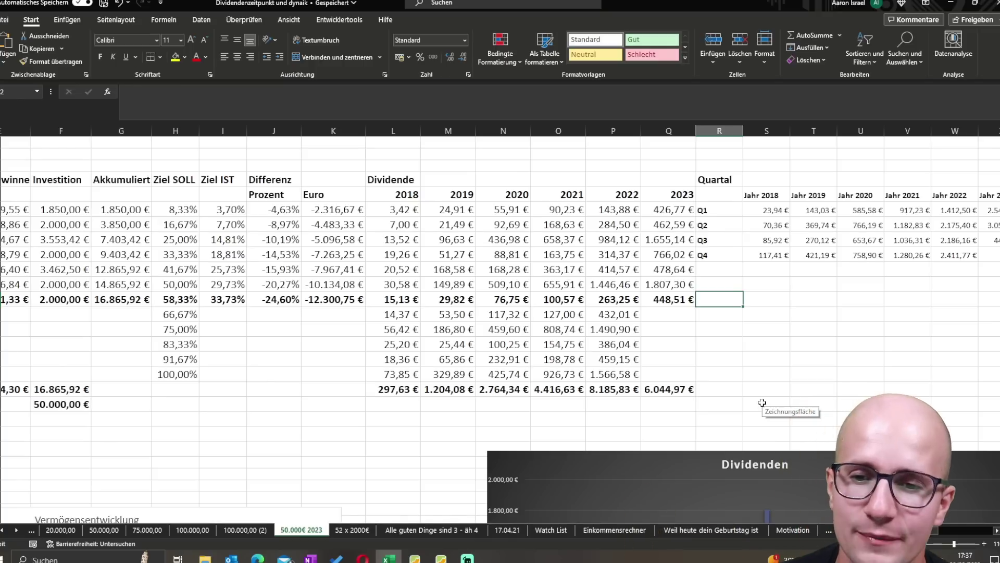
{"action": "left_click_drag", "start_coordinate": [666, 390], "coordinate": [394, 390]}
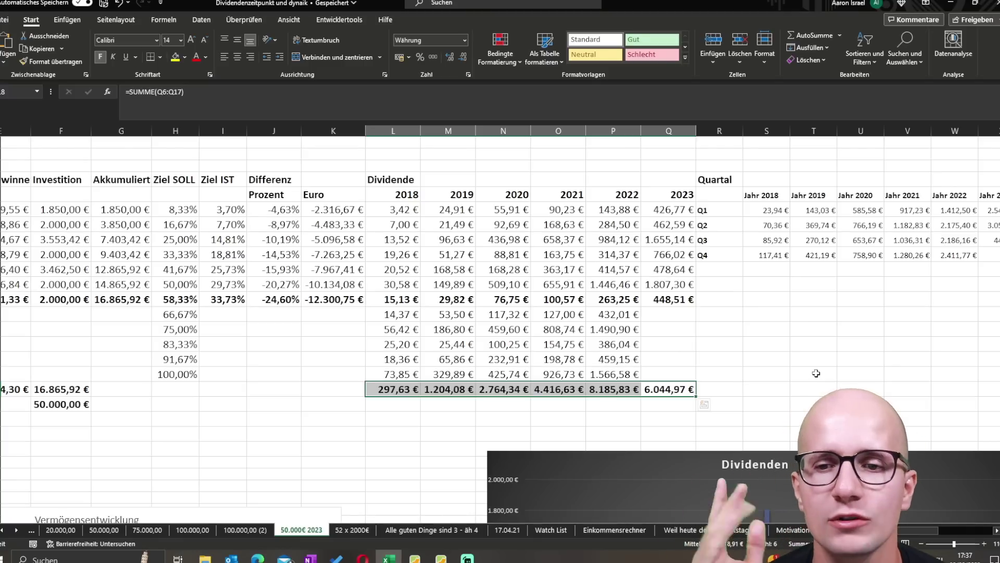
{"action": "left_click", "coordinate": [729, 313]}
{"action": "left_click", "coordinate": [677, 300]}
{"action": "left_click", "coordinate": [719, 298]}
{"action": "left_click", "coordinate": [767, 315]}
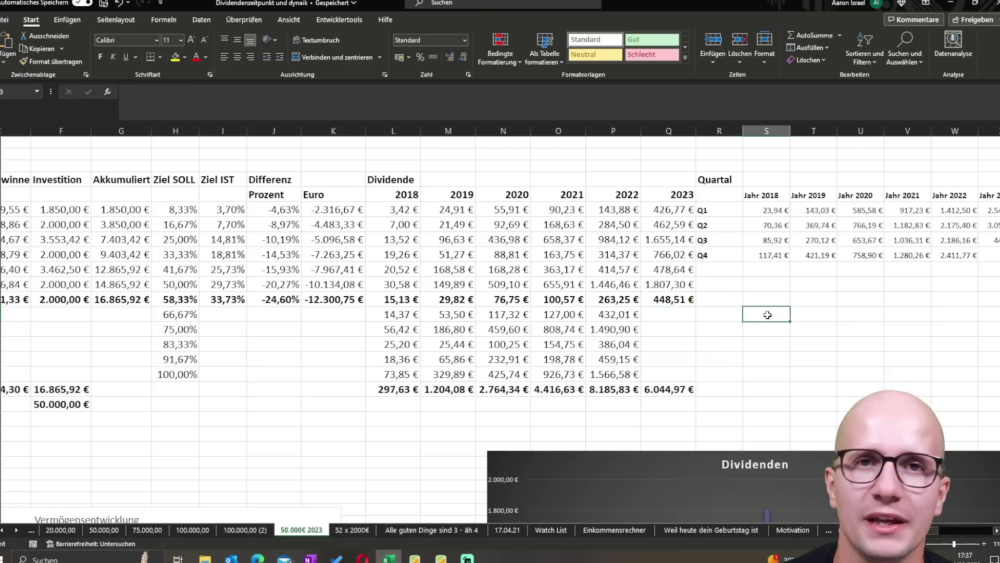
Step: Examine the Vermögensentwicklung chart below the table, including its latest monthly bars and the Investition series
{"action": "key", "text": "Left"}
{"action": "key", "text": "Left"}
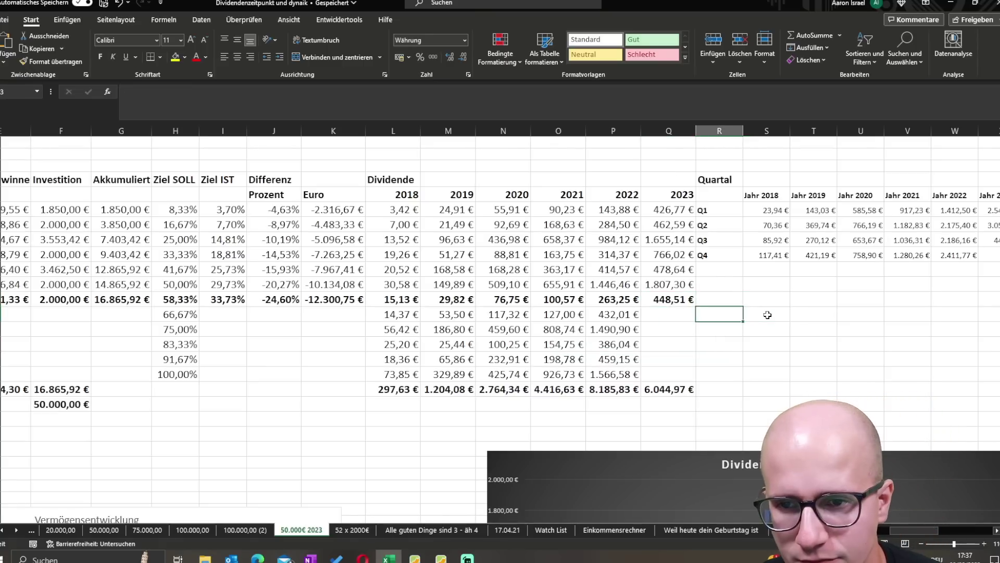
{"action": "key", "text": "Left"}
{"action": "key", "text": "Left"}
{"action": "key", "text": "Left"}
{"action": "key", "text": "Left"}
{"action": "key", "text": "Left"}
{"action": "key", "text": "Left"}
{"action": "key", "text": "Left"}
{"action": "key", "text": "Left"}
{"action": "key", "text": "Left"}
{"action": "key", "text": "Left"}
{"action": "scroll", "coordinate": [310, 294], "scroll_direction": "down", "scroll_amount": 4}
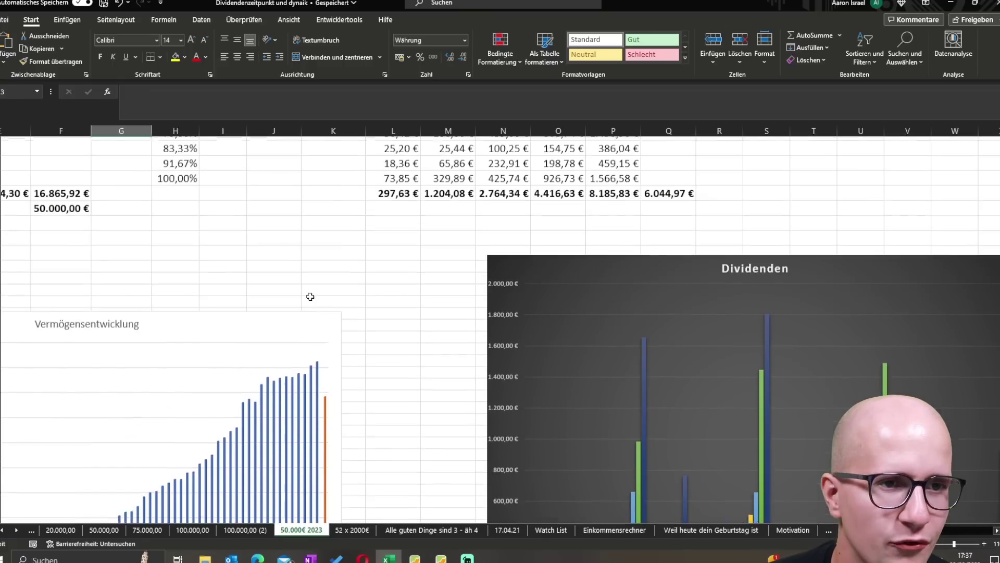
{"action": "scroll", "coordinate": [337, 330], "scroll_direction": "up", "scroll_amount": 1}
{"action": "scroll", "coordinate": [417, 422], "scroll_direction": "down", "scroll_amount": 2}
{"action": "left_click", "coordinate": [408, 420]}
{"action": "key", "text": "Left"}
{"action": "key", "text": "Left"}
{"action": "key", "text": "Left"}
{"action": "key", "text": "Left"}
{"action": "key", "text": "Left"}
{"action": "key", "text": "Left"}
{"action": "key", "text": "Left"}
{"action": "key", "text": "Left"}
{"action": "key", "text": "Left"}
{"action": "key", "text": "Left"}
{"action": "key", "text": "Left"}
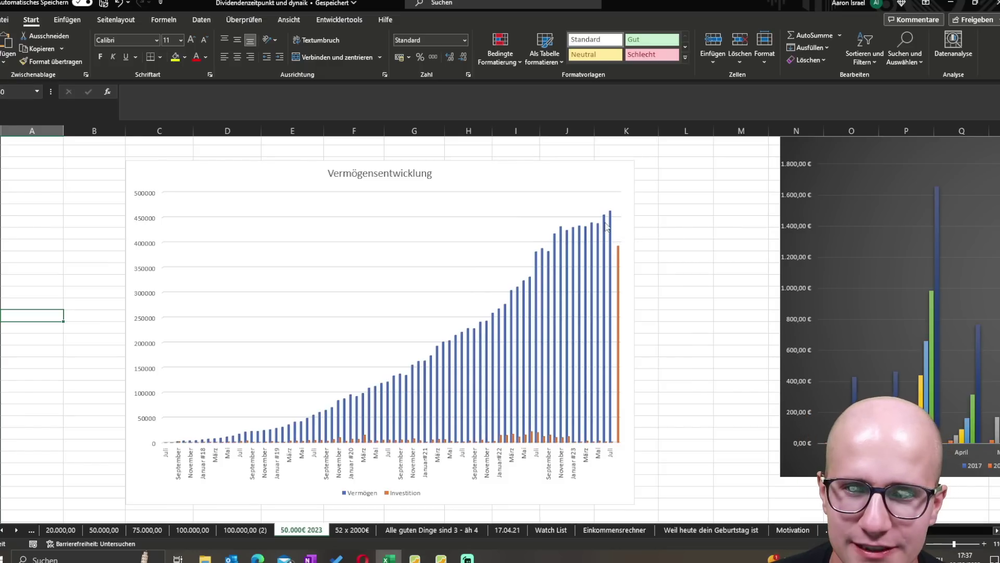
{"action": "scroll", "coordinate": [599, 235], "scroll_direction": "up", "scroll_amount": 5}
{"action": "scroll", "coordinate": [414, 250], "scroll_direction": "down", "scroll_amount": 3}
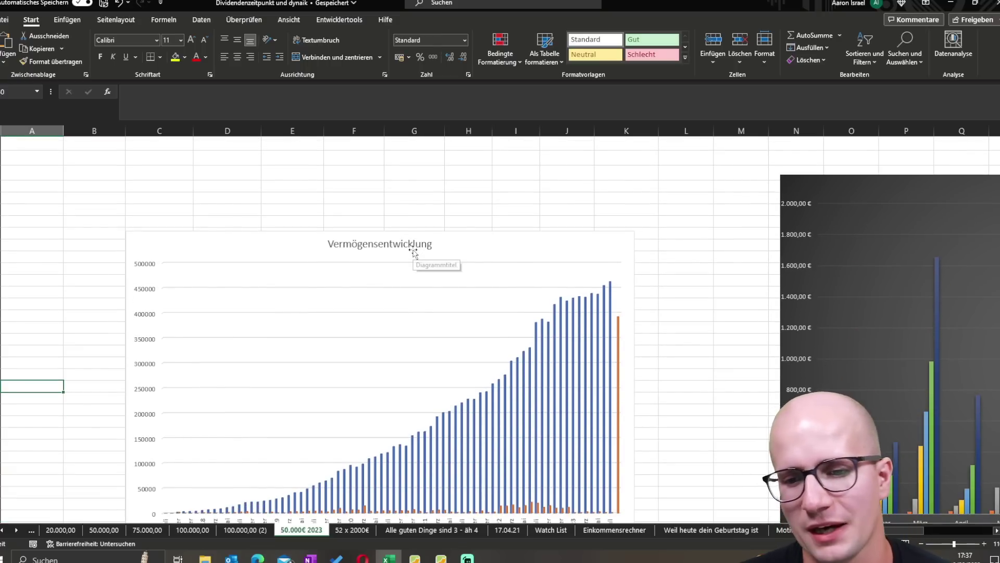
{"action": "scroll", "coordinate": [417, 253], "scroll_direction": "down", "scroll_amount": 2}
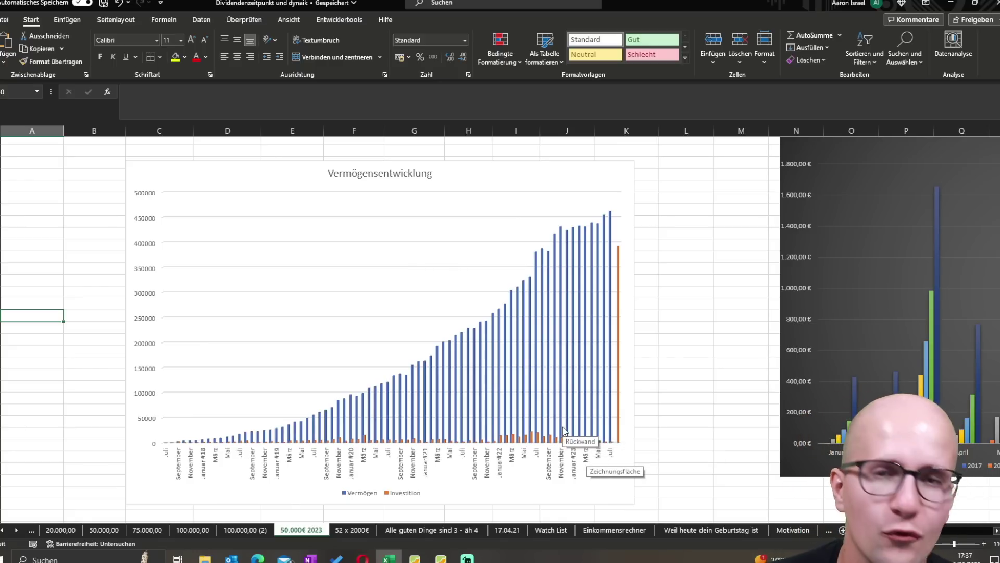
Step: Examine the Dividenden chart, comparing the monthly bars of 2023 with those of the earlier years
{"action": "left_click", "coordinate": [741, 373]}
{"action": "key", "text": "Right"}
{"action": "key", "text": "Right"}
{"action": "key", "text": "Right"}
{"action": "key", "text": "Right"}
{"action": "key", "text": "Right"}
{"action": "key", "text": "Right"}
{"action": "key", "text": "Right"}
{"action": "key", "text": "Right"}
{"action": "key", "text": "Right"}
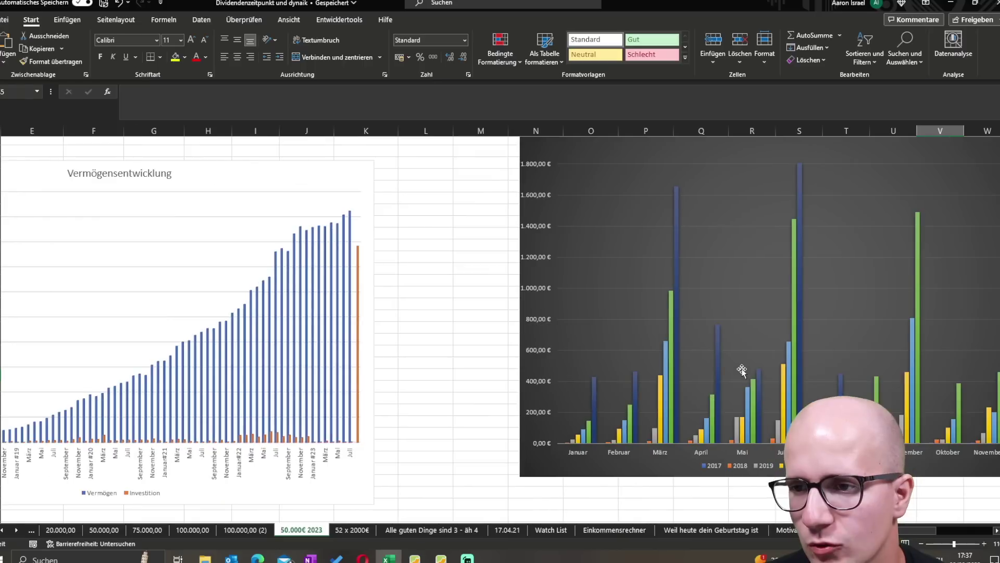
{"action": "key", "text": "Right"}
{"action": "key", "text": "Right"}
{"action": "key", "text": "Right"}
{"action": "key", "text": "Right"}
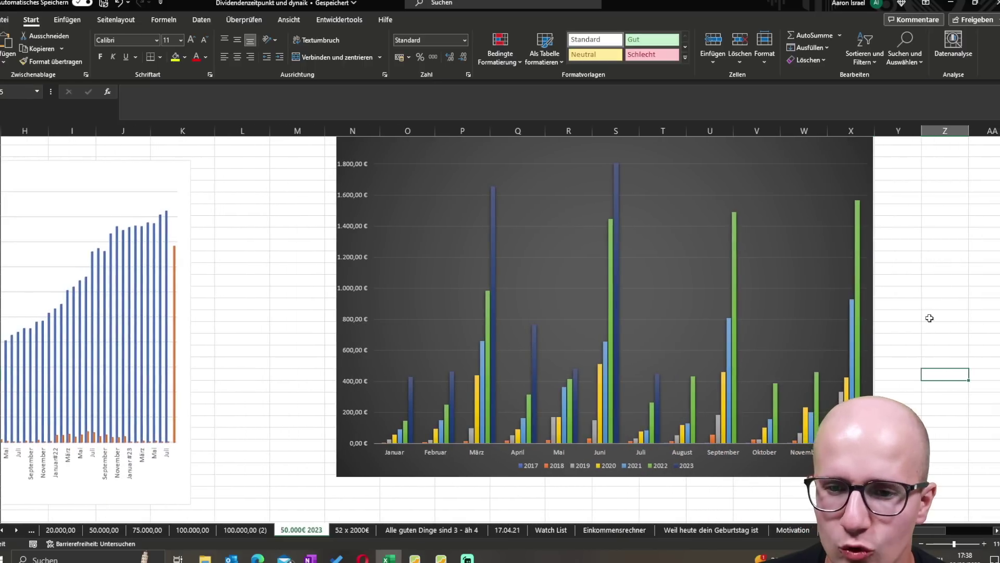
{"action": "scroll", "coordinate": [930, 317], "scroll_direction": "up", "scroll_amount": 1}
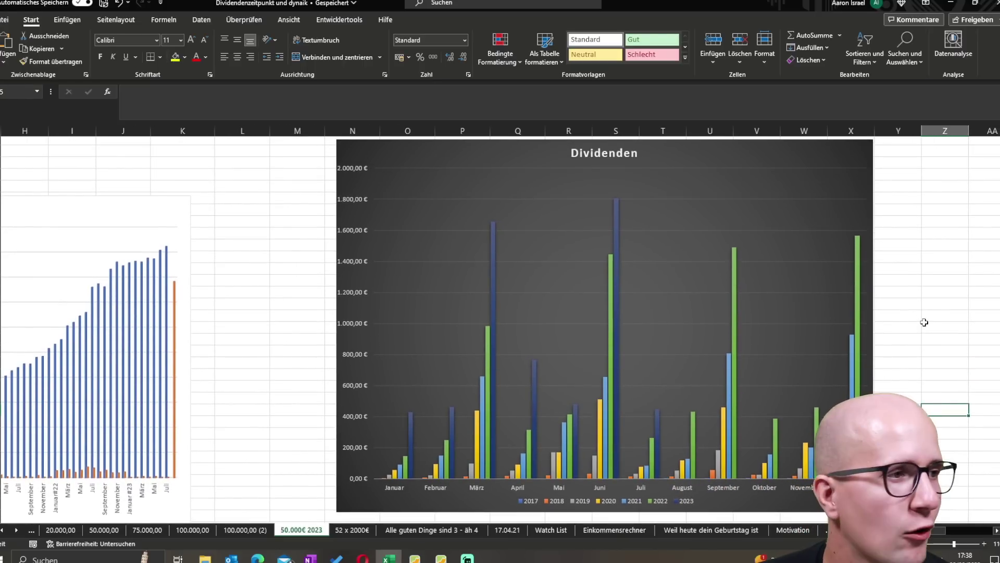
{"action": "key", "text": "Right"}
{"action": "key", "text": "Right"}
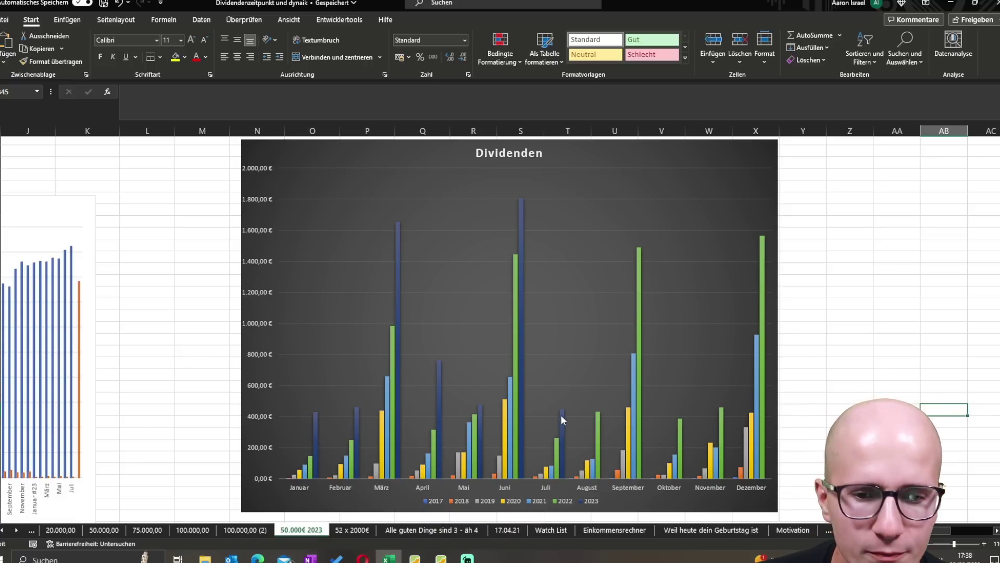
{"action": "left_click", "coordinate": [849, 211]}
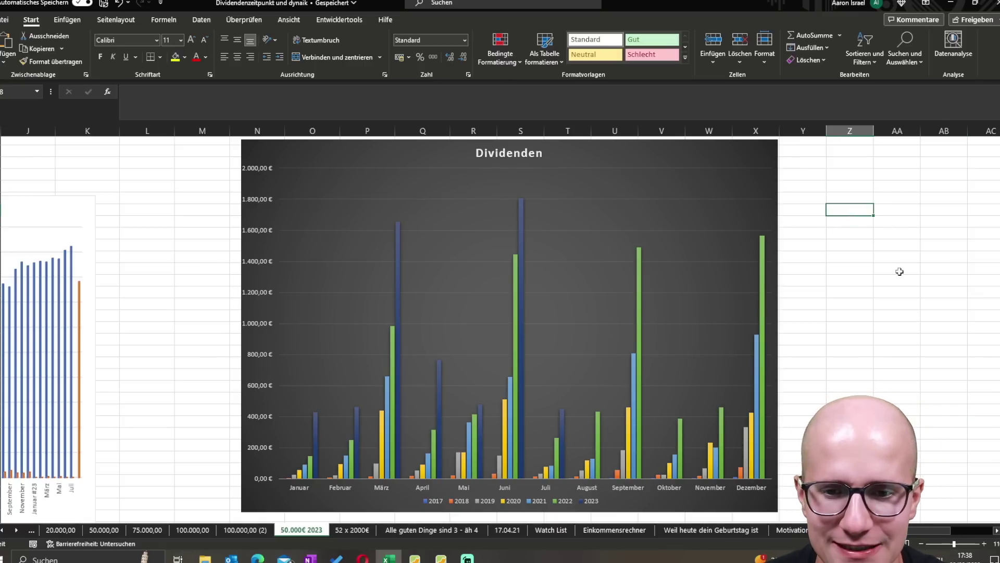
Step: Return to the monthly overview and review July's portfolio values, price gains and investment progress
{"action": "scroll", "coordinate": [221, 284], "scroll_direction": "up", "scroll_amount": 7}
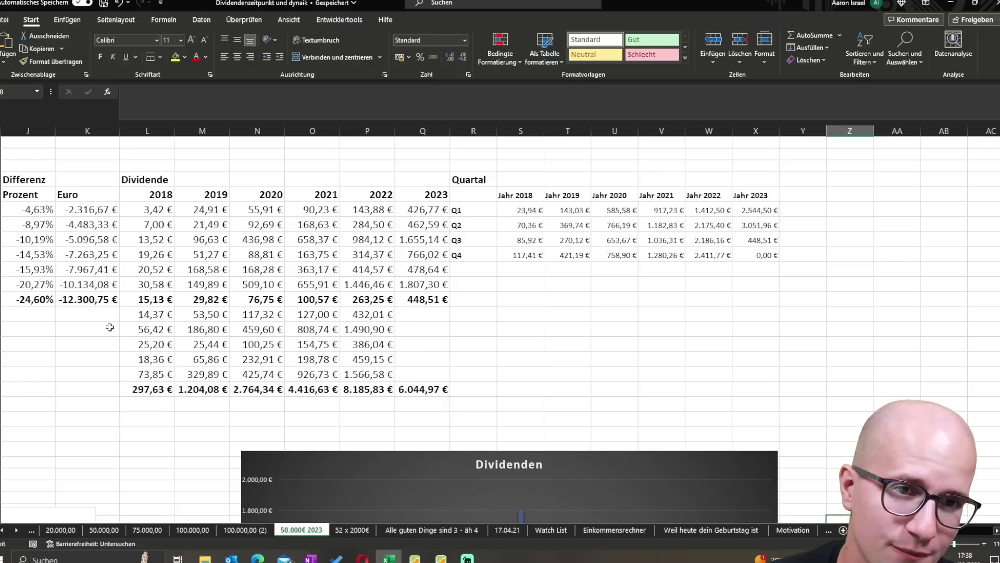
{"action": "left_click", "coordinate": [478, 298]}
{"action": "key", "text": "Left"}
{"action": "scroll", "coordinate": [552, 366], "scroll_direction": "left", "scroll_amount": 5}
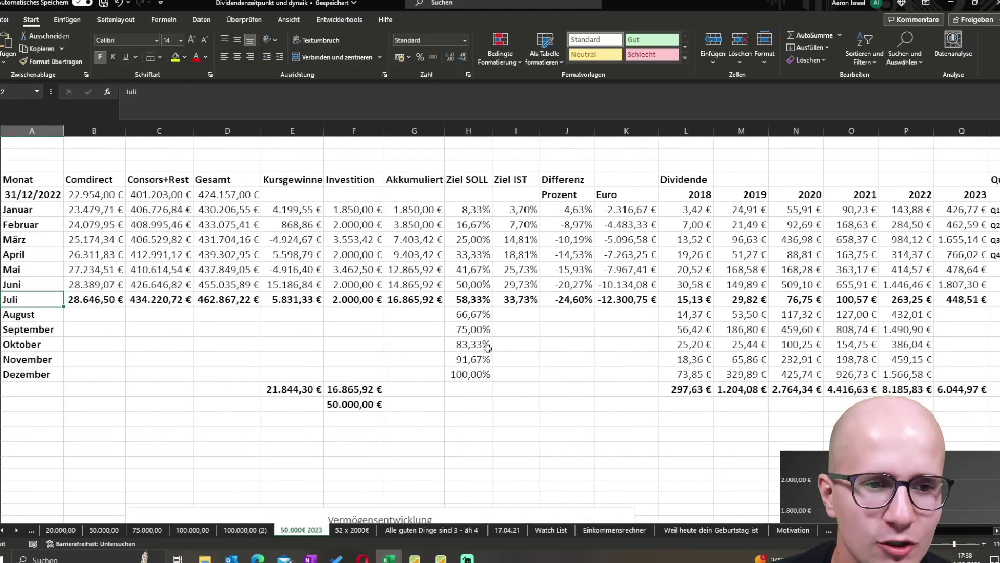
{"action": "left_click", "coordinate": [147, 450]}
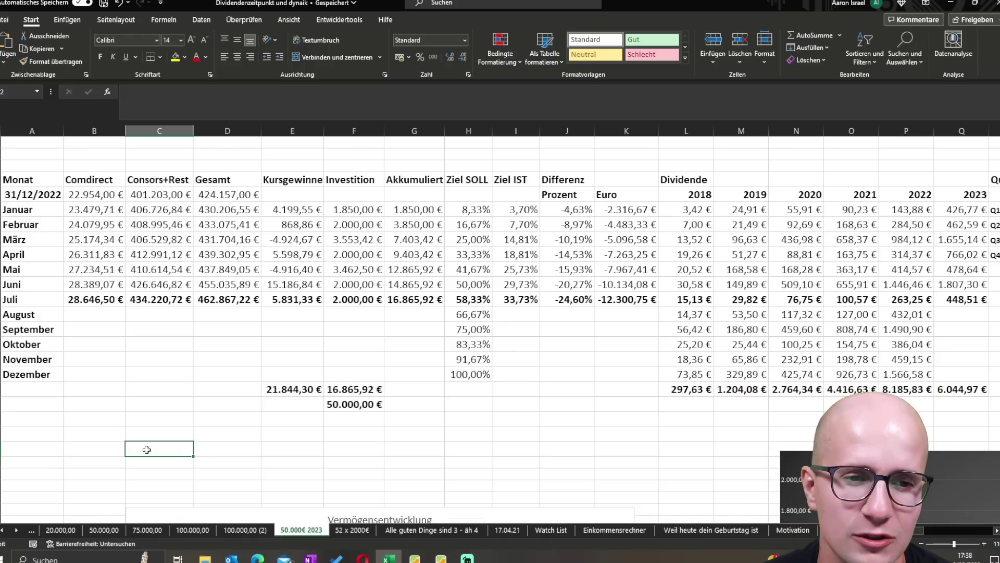
Step: Switch to Portfolio Performance and set the securities' reporting period to Aktuelles Jahr (YTD)
{"action": "left_click", "coordinate": [440, 557]}
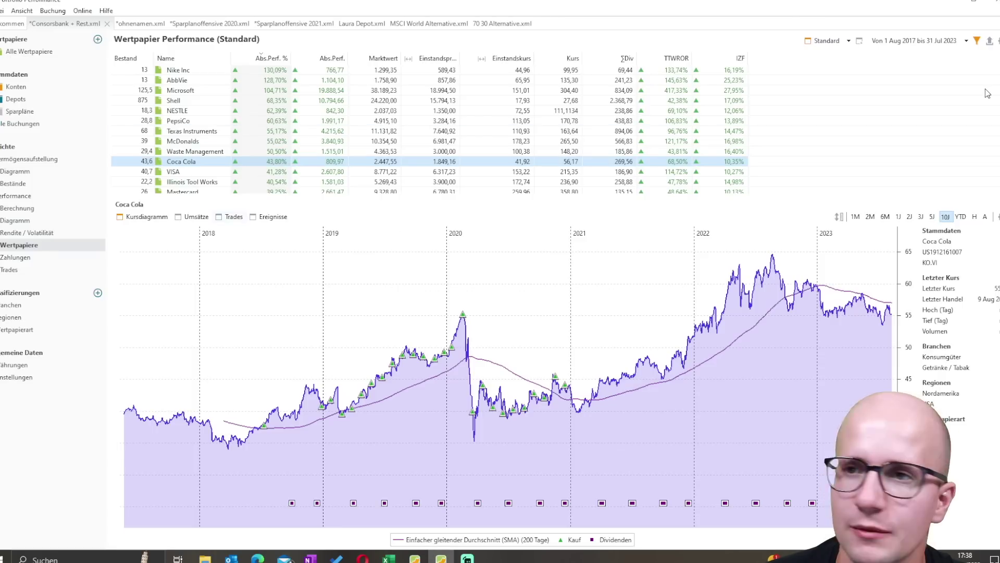
{"action": "left_click", "coordinate": [918, 41]}
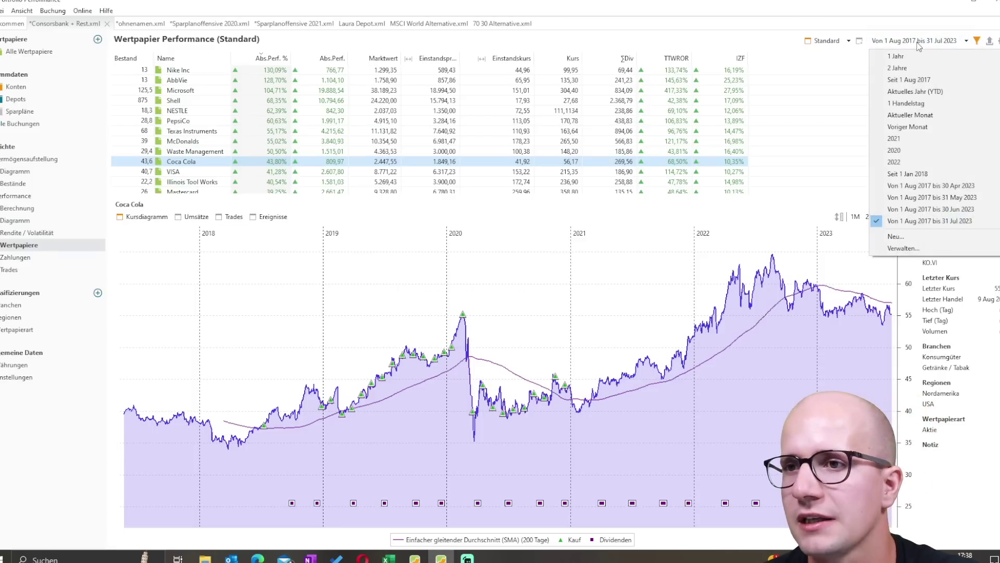
{"action": "left_click", "coordinate": [916, 91]}
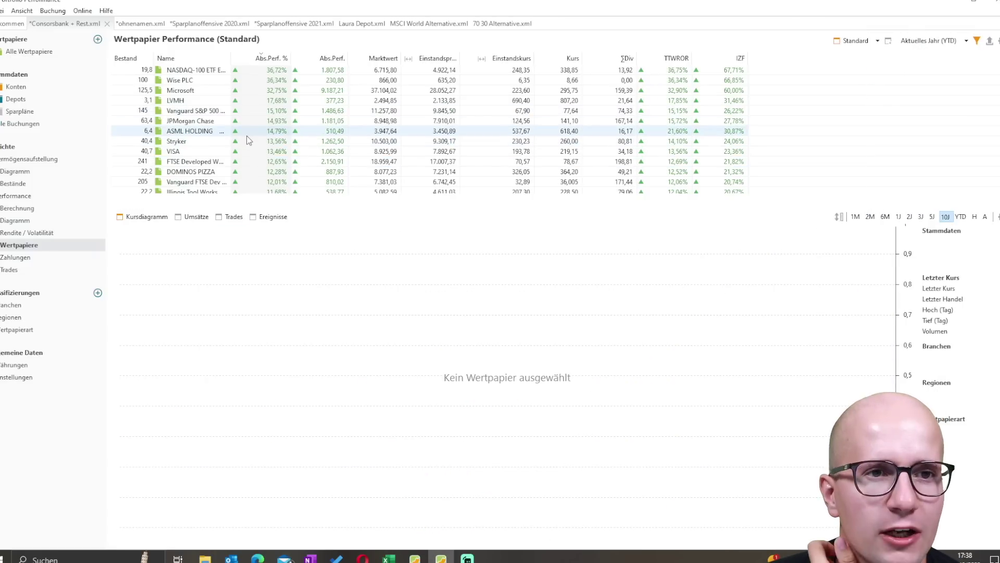
Step: Inspect the year's strongest holdings and their price charts: NASDAQ-100 ETF, Vanguard S&P 500, Wise PLC, Microsoft and LVMH
{"action": "left_click", "coordinate": [202, 71]}
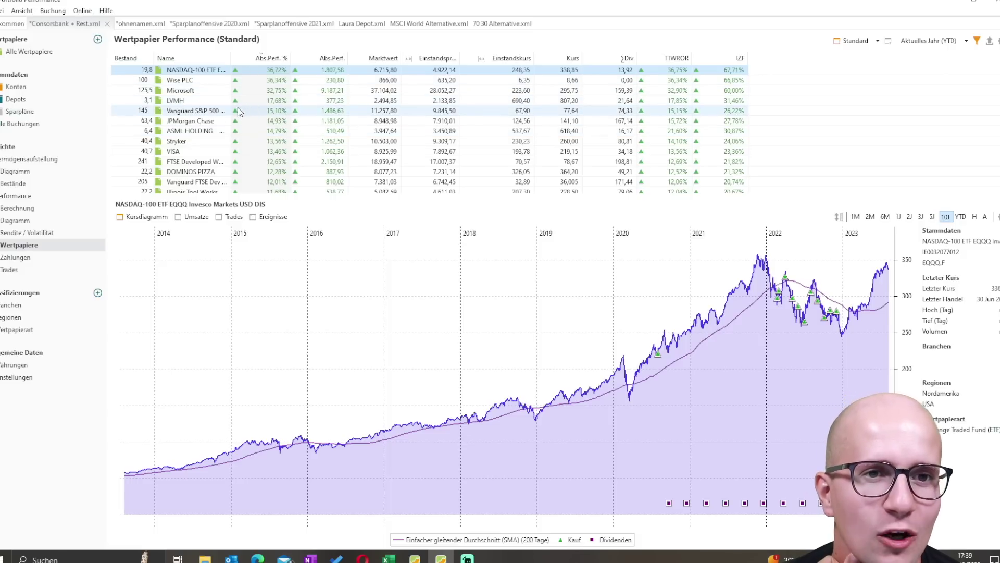
{"action": "left_click", "coordinate": [268, 114]}
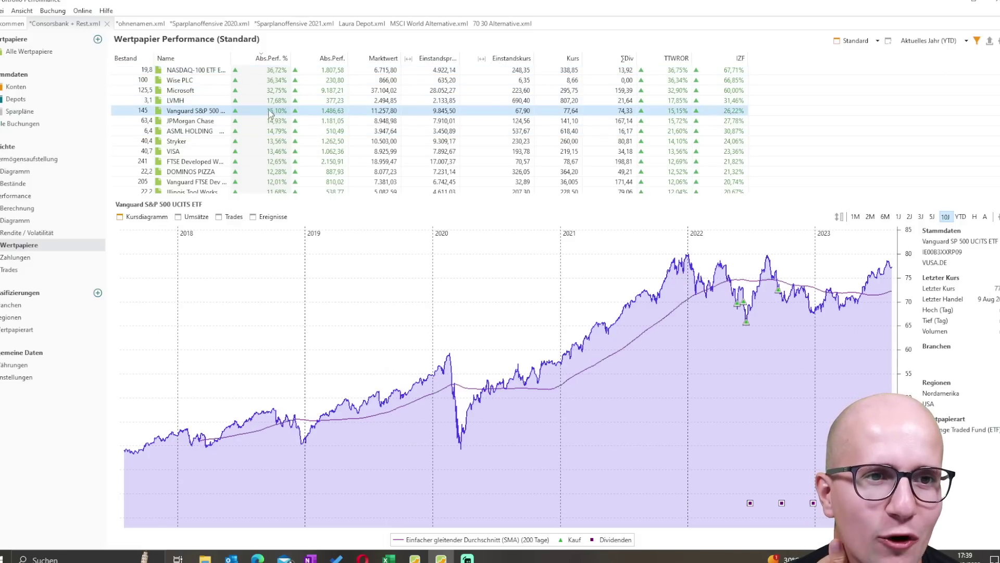
{"action": "left_click", "coordinate": [256, 81]}
{"action": "key", "text": "Down"}
{"action": "key", "text": "Down"}
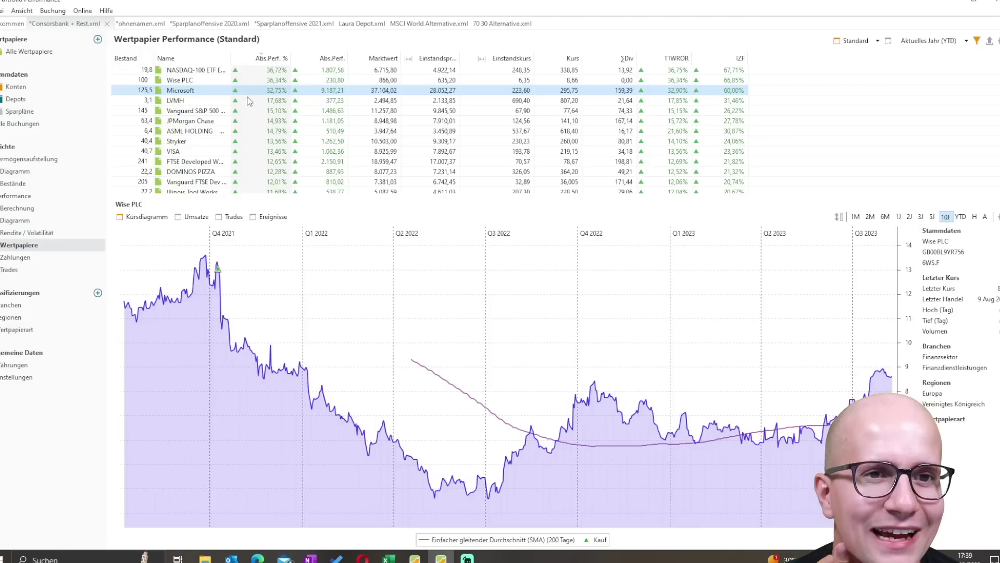
{"action": "left_click", "coordinate": [254, 81]}
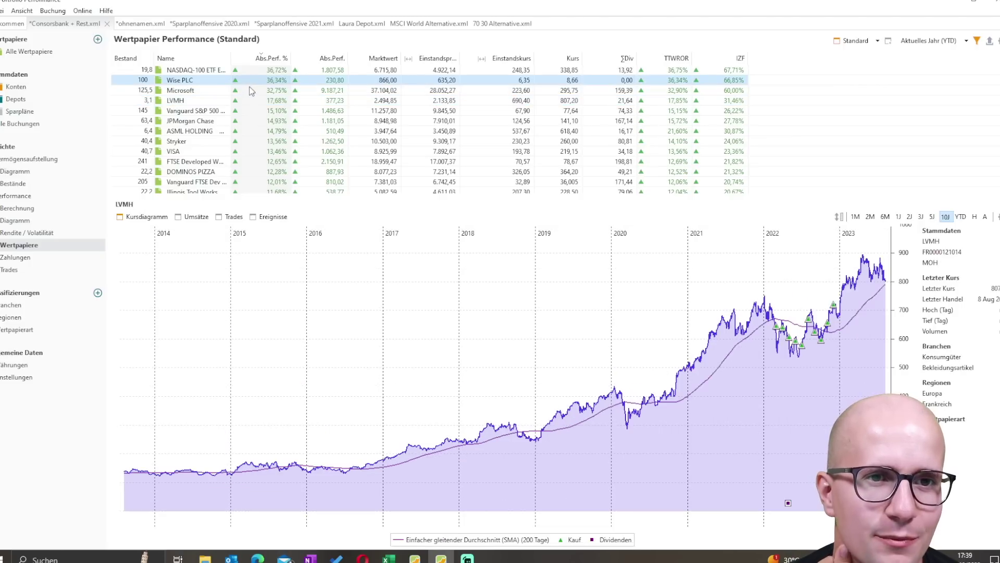
{"action": "left_click", "coordinate": [249, 92]}
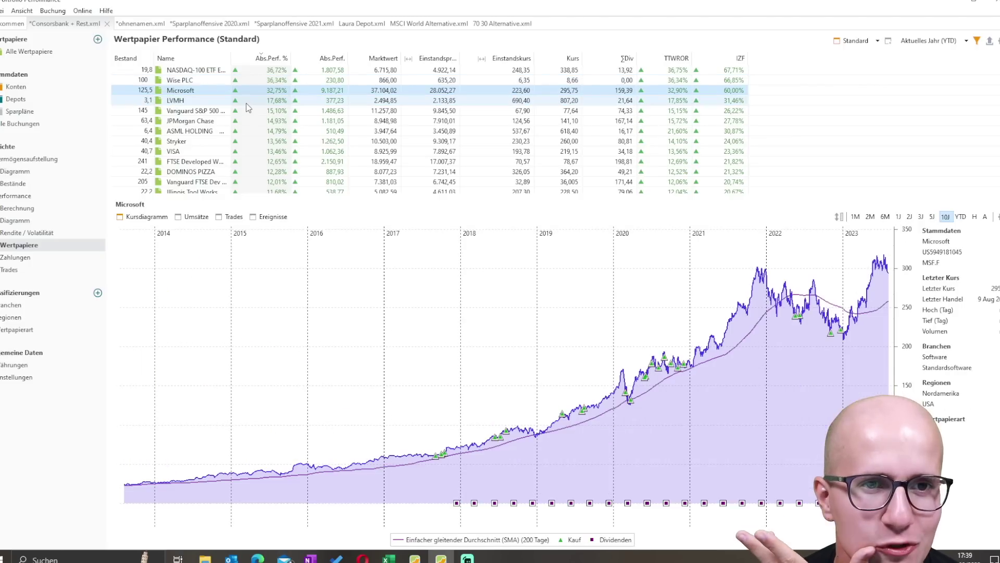
{"action": "left_click", "coordinate": [247, 103]}
Step: Inspect the year's weaker holdings and their price charts: V.F. Corp., Northrop Grumman, British American Tobacco and Lockheed Martin
{"action": "scroll", "coordinate": [250, 110], "scroll_direction": "down", "scroll_amount": 10}
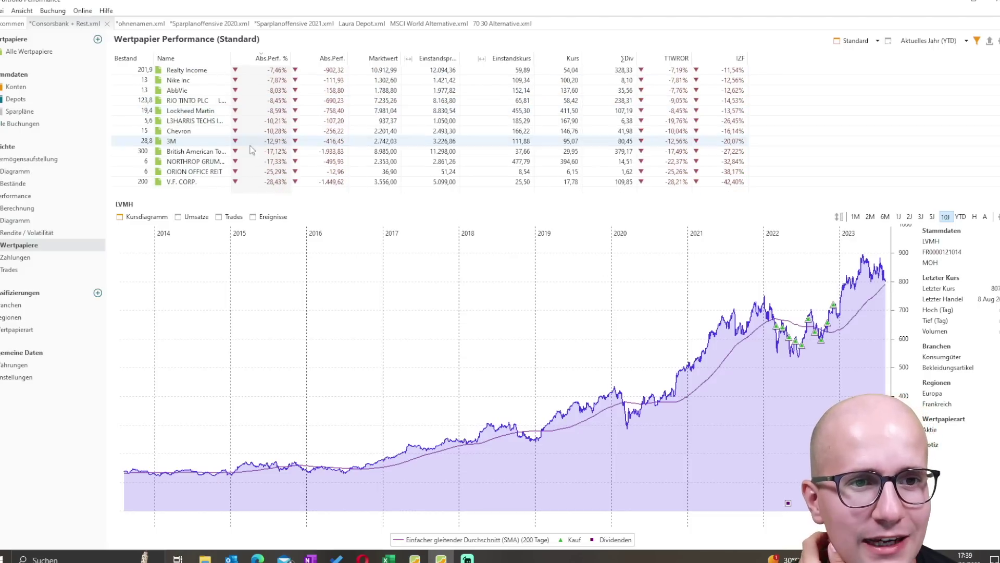
{"action": "left_click", "coordinate": [252, 182]}
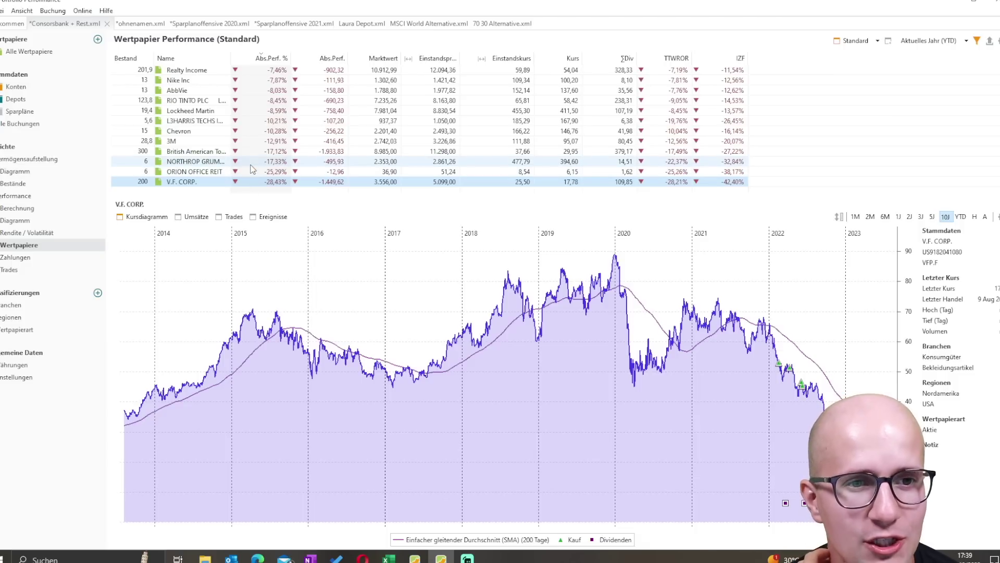
{"action": "left_click", "coordinate": [251, 163]}
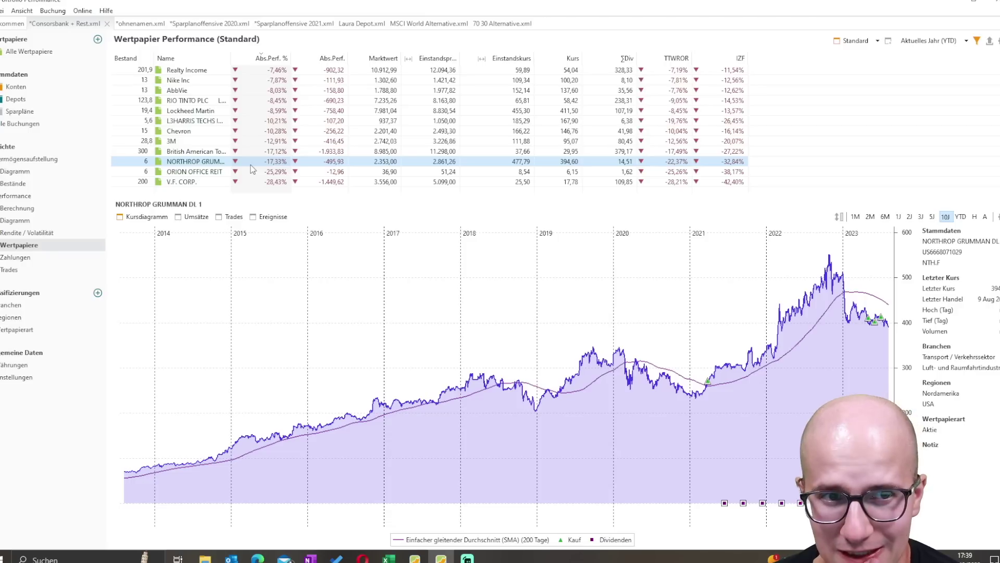
{"action": "left_click", "coordinate": [249, 151]}
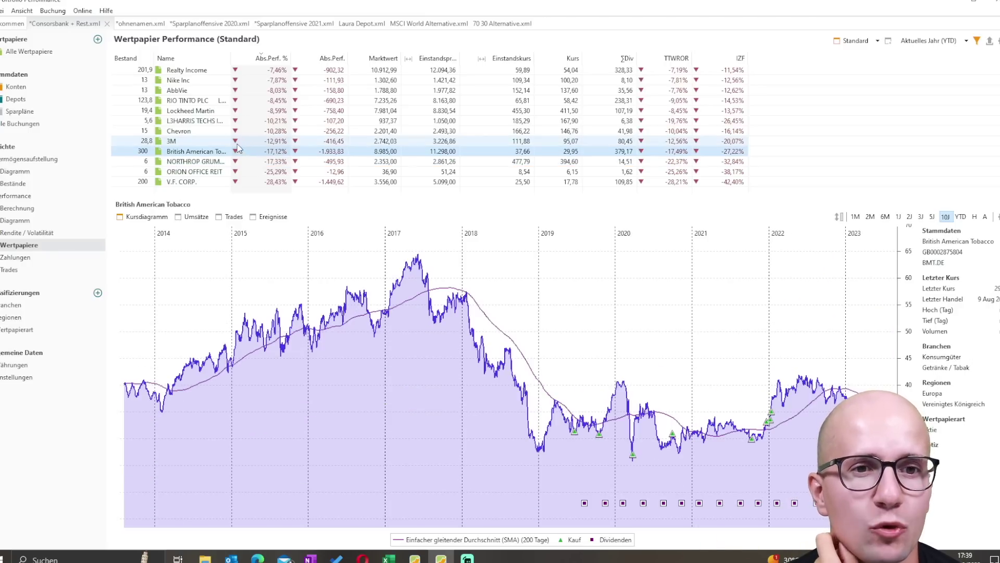
{"action": "left_click", "coordinate": [248, 114]}
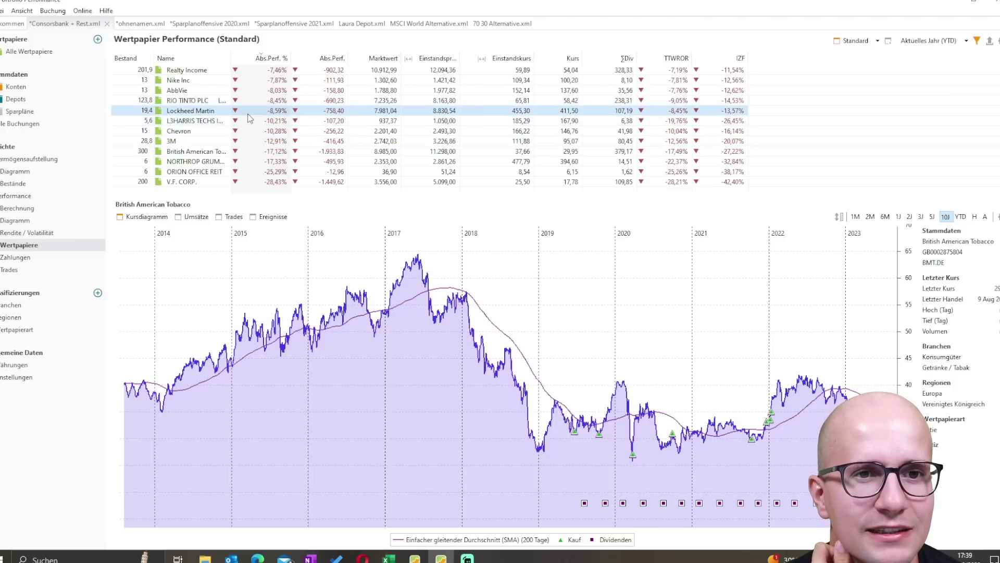
Step: Return to the strongest performers in the securities list and select the NASDAQ-100 ETF again
{"action": "scroll", "coordinate": [246, 138], "scroll_direction": "up", "scroll_amount": 1}
{"action": "scroll", "coordinate": [247, 125], "scroll_direction": "up", "scroll_amount": 10}
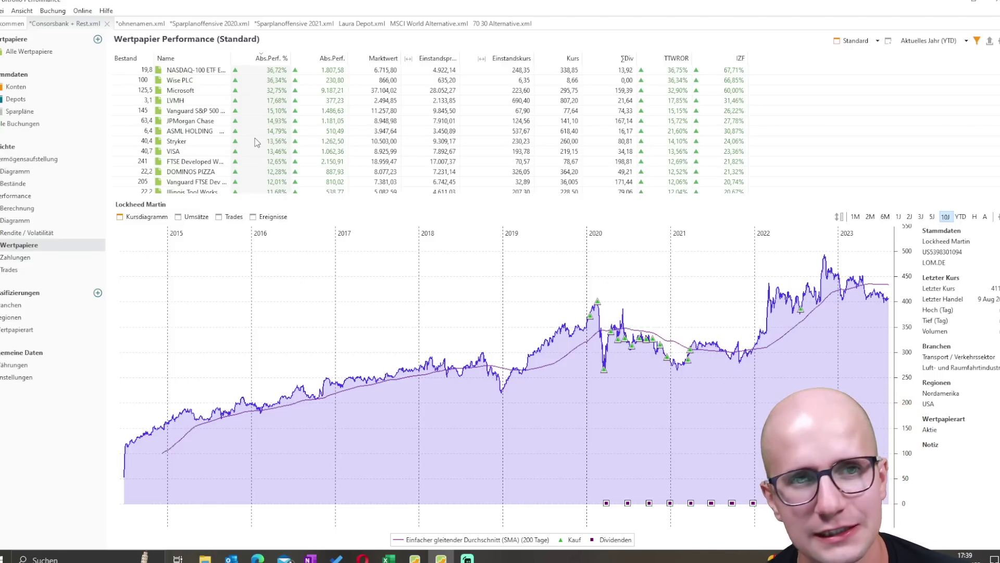
{"action": "left_click", "coordinate": [256, 72]}
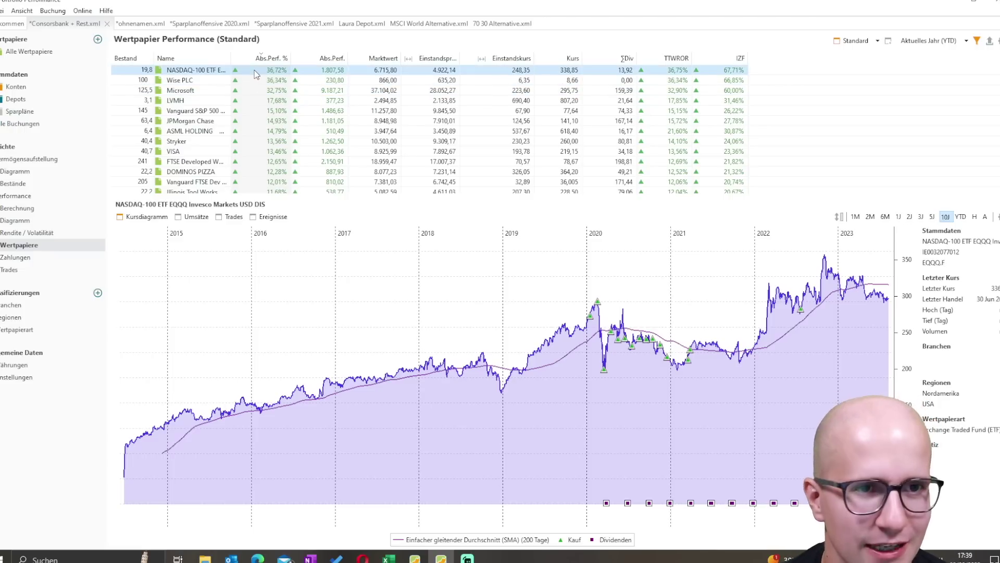